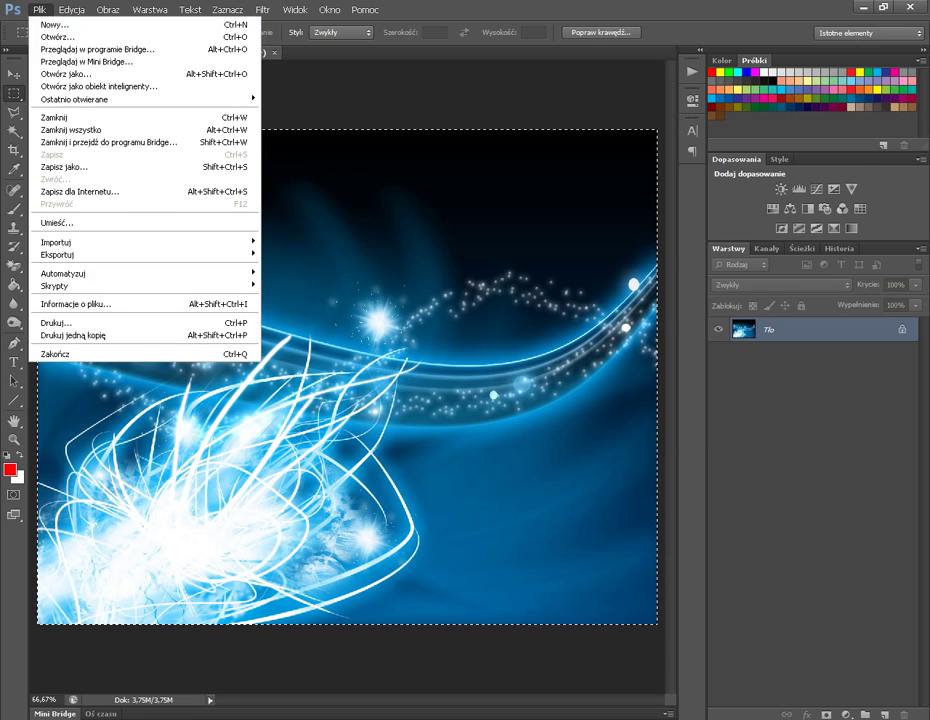
- Create a new blank document 500 pixels wide and 600 pixels high
{"action": "left_click", "coordinate": [68, 25]}
{"action": "left_click_drag", "start_coordinate": [520, 170], "coordinate": [307, 176]}
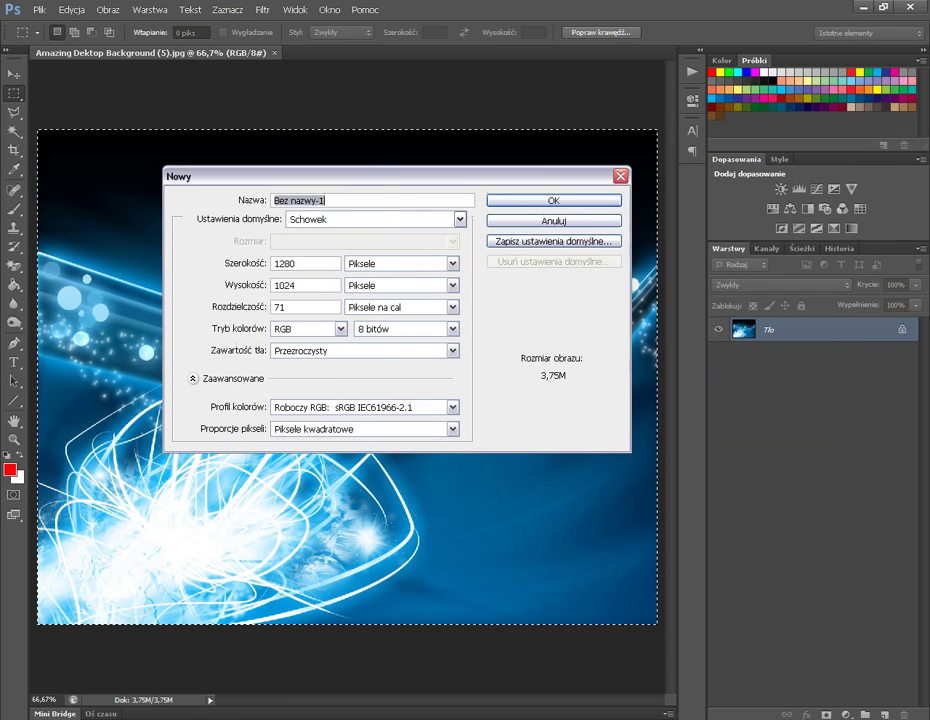
{"action": "double_click", "coordinate": [287, 264]}
{"action": "type", "text": "500"}
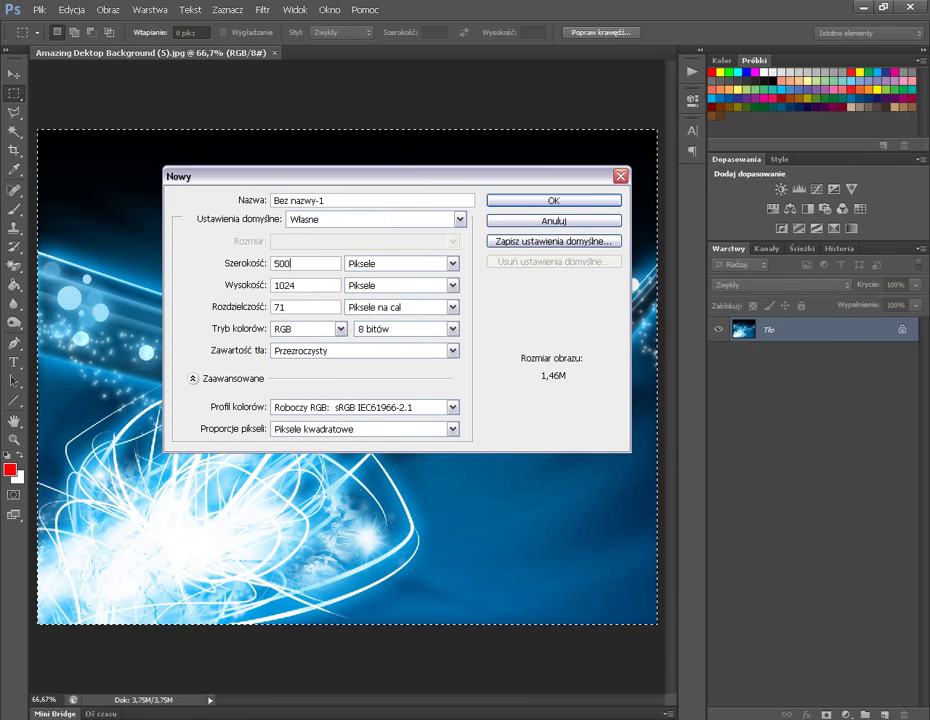
{"action": "key", "text": "Tab"}
{"action": "key", "text": "Tab"}
{"action": "type", "text": "600"}
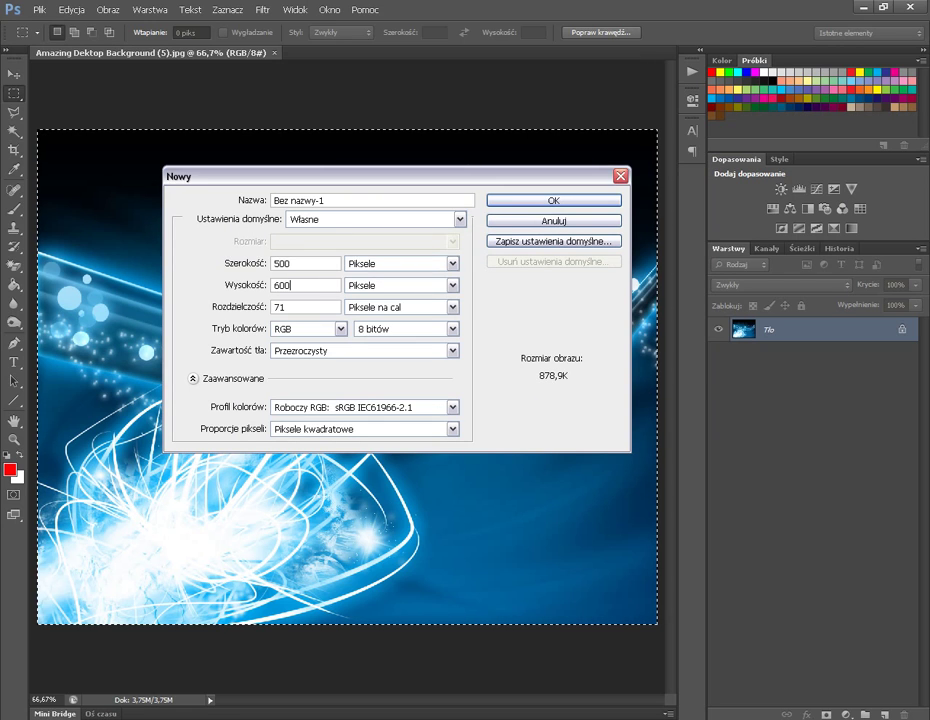
{"action": "key", "text": "Return"}
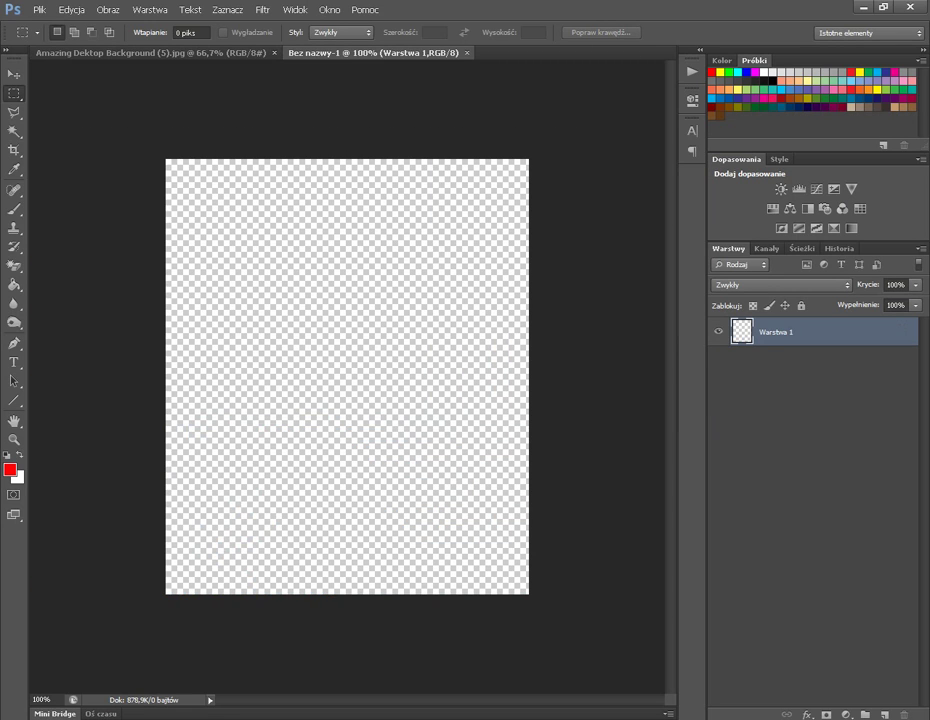
- Paste the copied wallpaper and scale it down to about 61%, keeping it at the canvas's upper-left corner
{"action": "key", "text": "ctrl+v"}
{"action": "key", "text": "ctrl+minus"}
{"action": "key", "text": "ctrl+minus"}
{"action": "key", "text": "ctrl+minus"}
{"action": "key", "text": "ctrl+minus"}
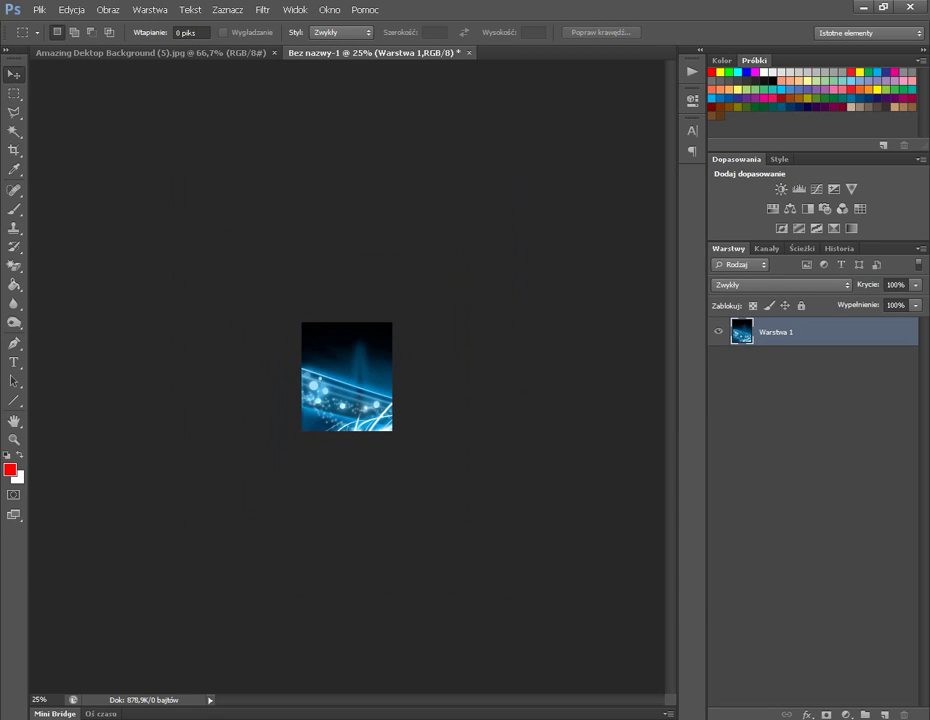
{"action": "key", "text": "v"}
{"action": "left_click_drag", "start_coordinate": [534, 508], "coordinate": [443, 435]}
{"action": "key", "text": "ctrl+plus"}
{"action": "key", "text": "ctrl+plus"}
{"action": "key", "text": "ctrl+plus"}
{"action": "key", "text": "ctrl+plus"}
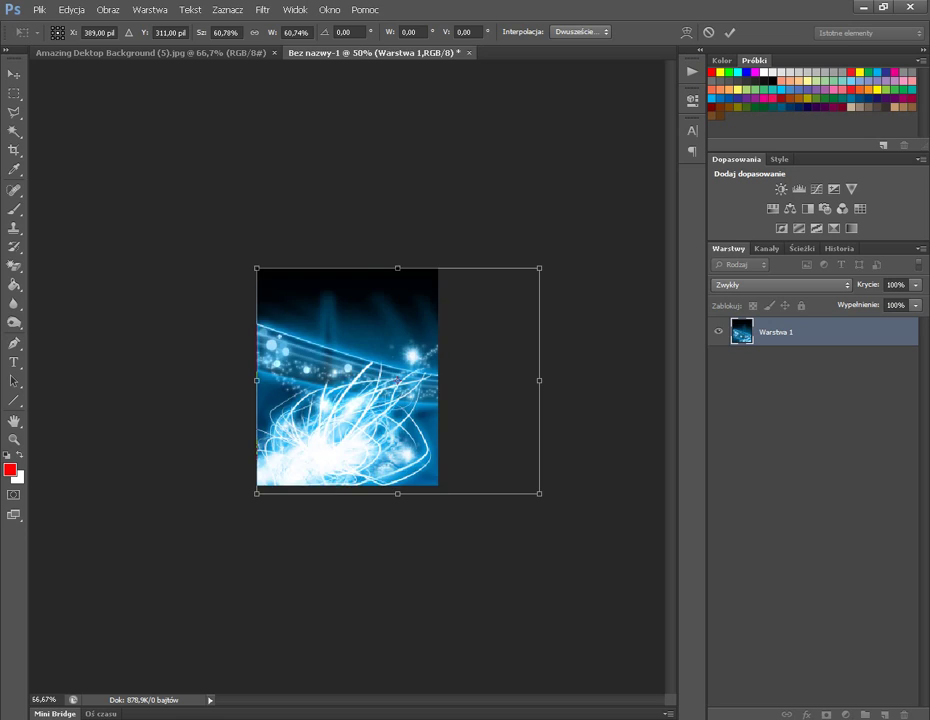
{"action": "key", "text": "Return"}
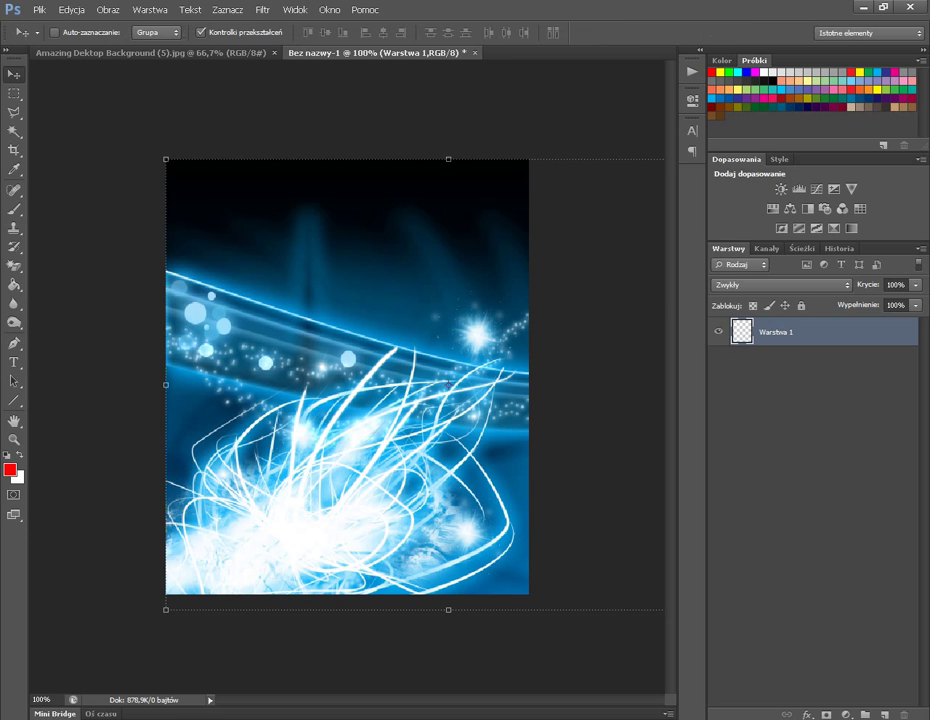
- Nudge the pasted wallpaper three steps up and three steps left
{"action": "key", "text": "m"}
{"action": "key", "text": "v"}
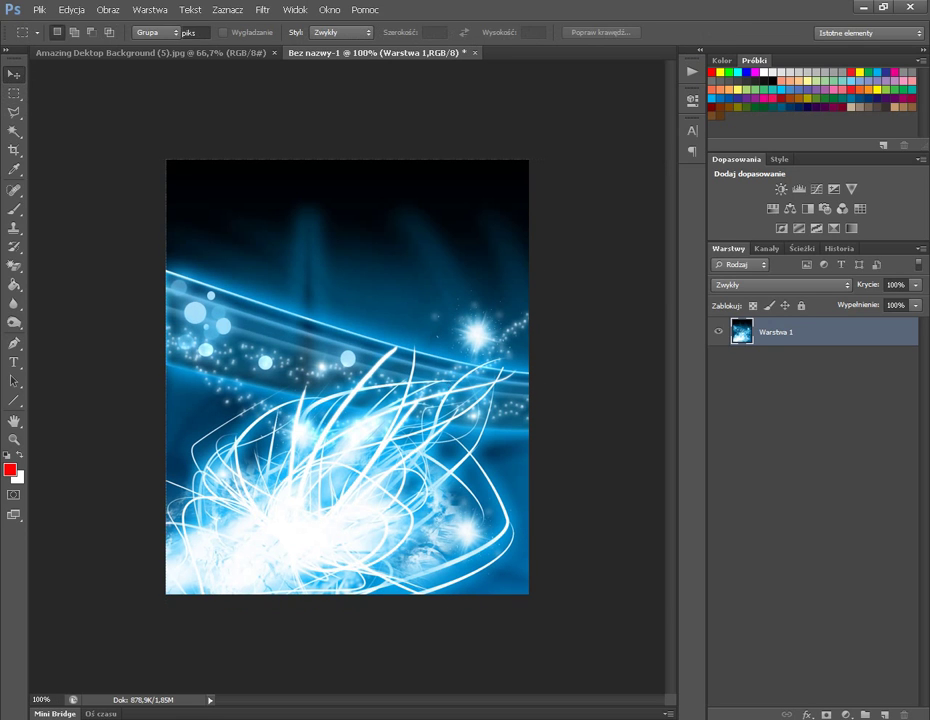
{"action": "key", "text": "Left"}
{"action": "key", "text": "Up"}
{"action": "key", "text": "Up"}
{"action": "key", "text": "Left"}
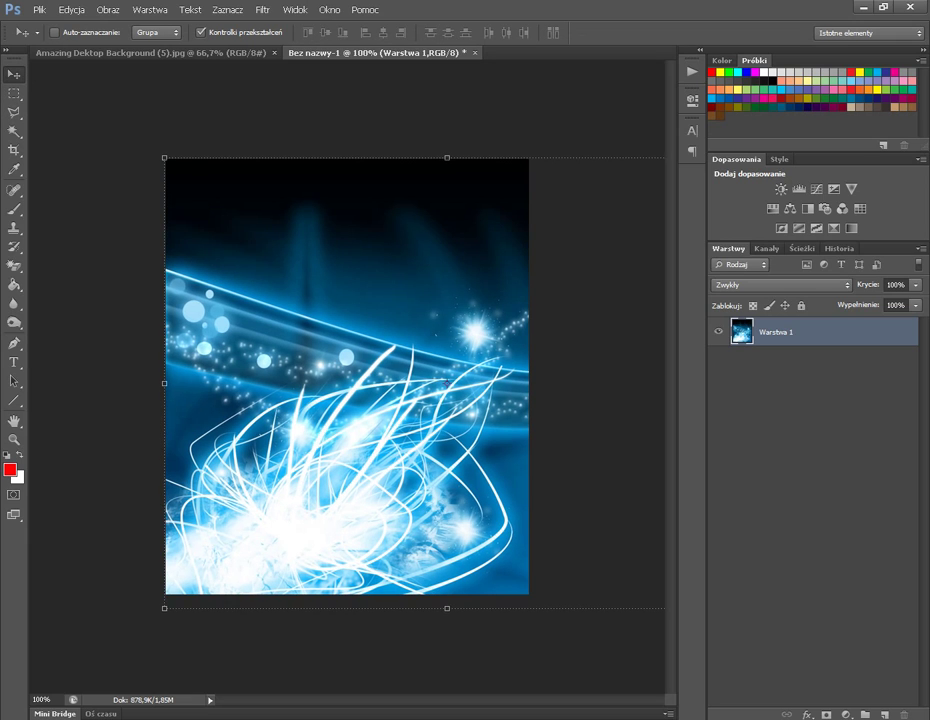
{"action": "key", "text": "Up"}
{"action": "key", "text": "Left"}
{"action": "key", "text": "m"}
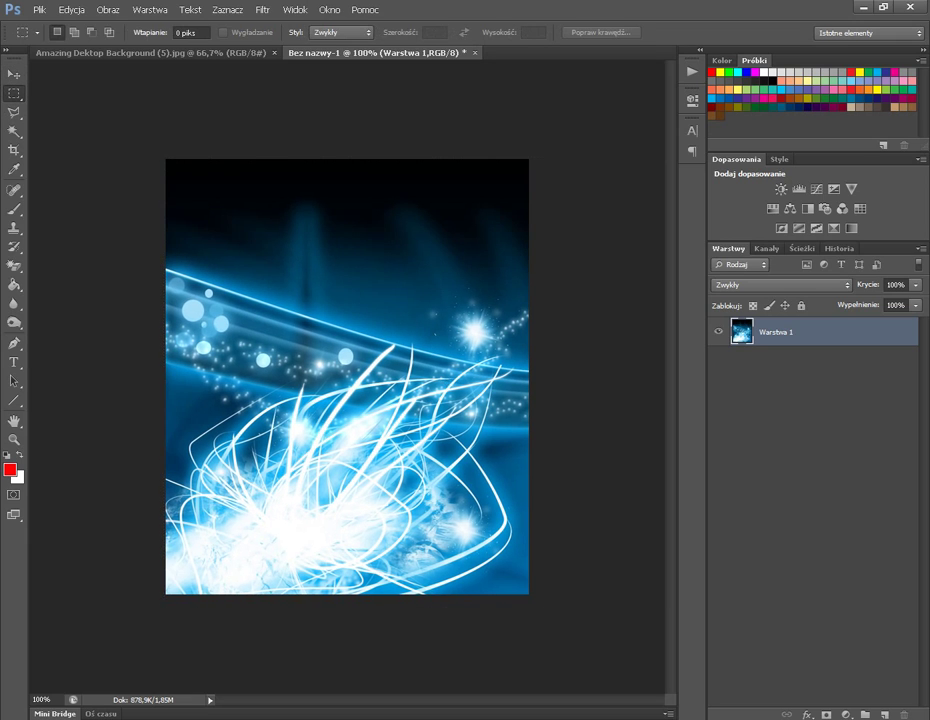
- Copy the whole canvas area to a new layer and fully lock the original layer Warstwa 1
{"action": "key", "text": "ctrl+a"}
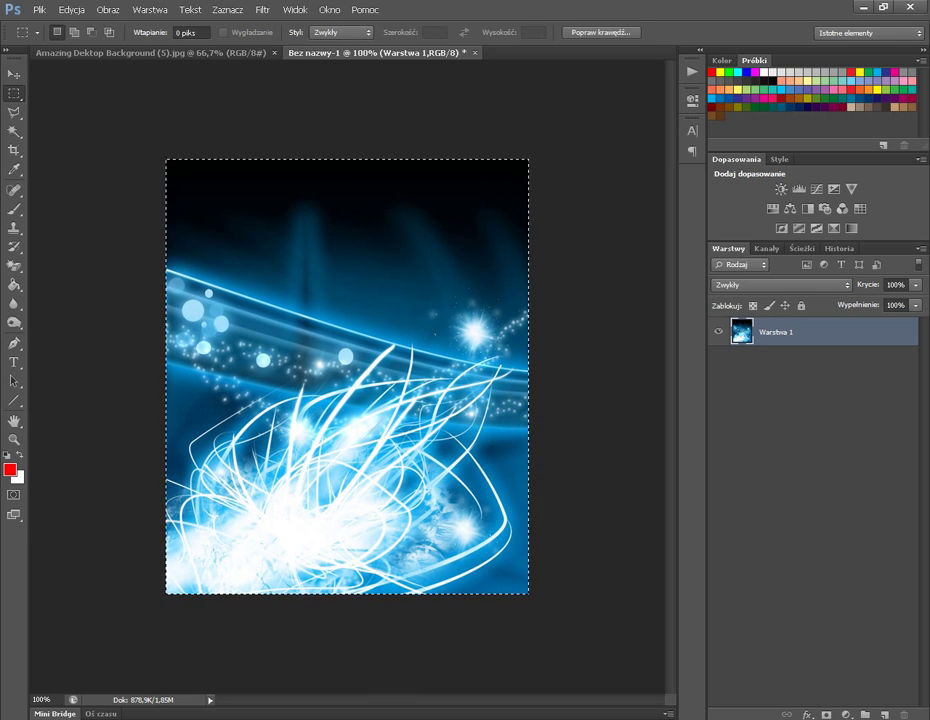
{"action": "key", "text": "ctrl+j"}
{"action": "left_click", "coordinate": [800, 360]}
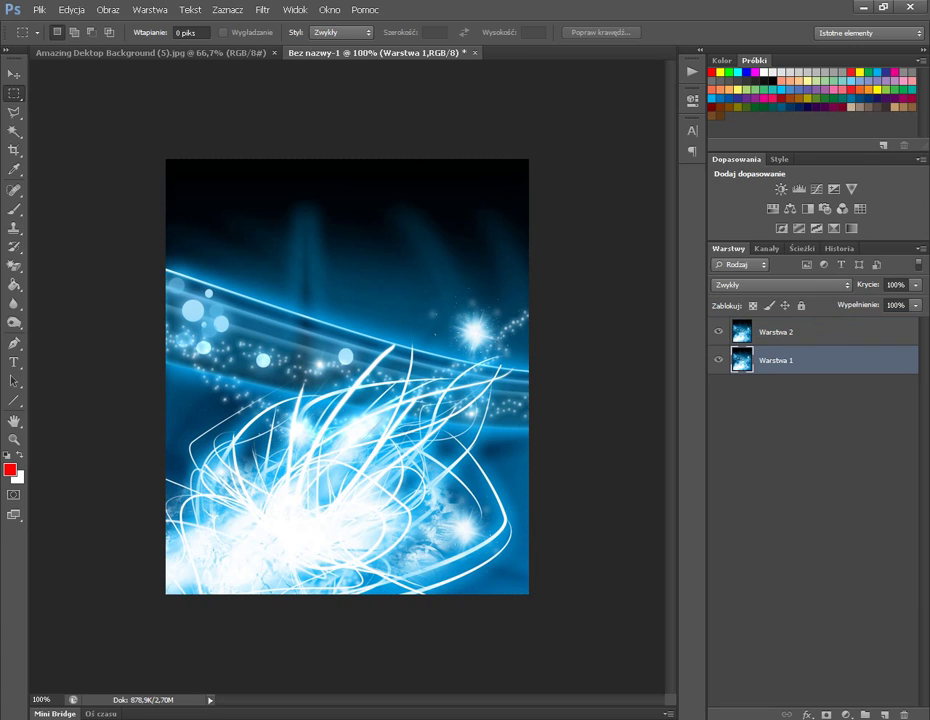
{"action": "left_click", "coordinate": [801, 306]}
{"action": "key", "text": "alt+bracketright"}
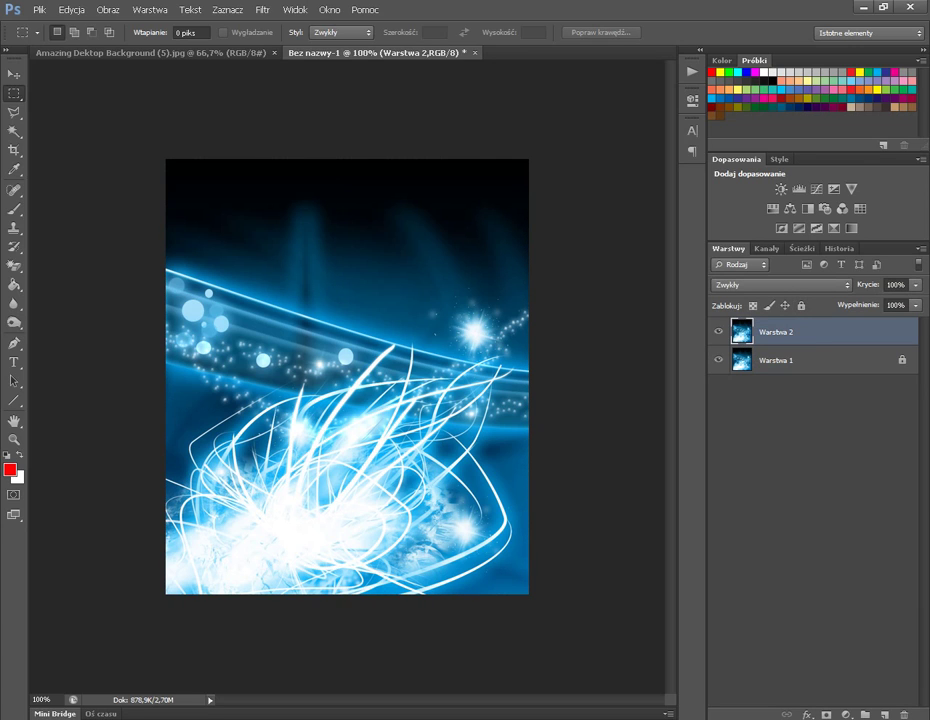
- Place a fixed-size 500 × 100 px rectangular selection across the top edge of the canvas on Warstwa 2
{"action": "left_click", "coordinate": [341, 32]}
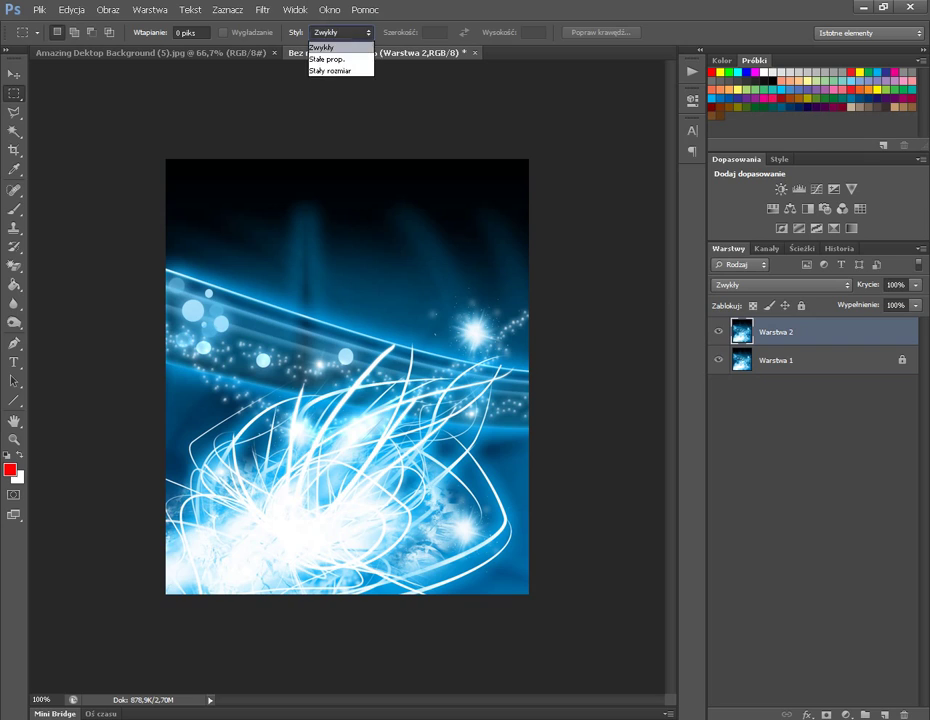
{"action": "left_click", "coordinate": [335, 58]}
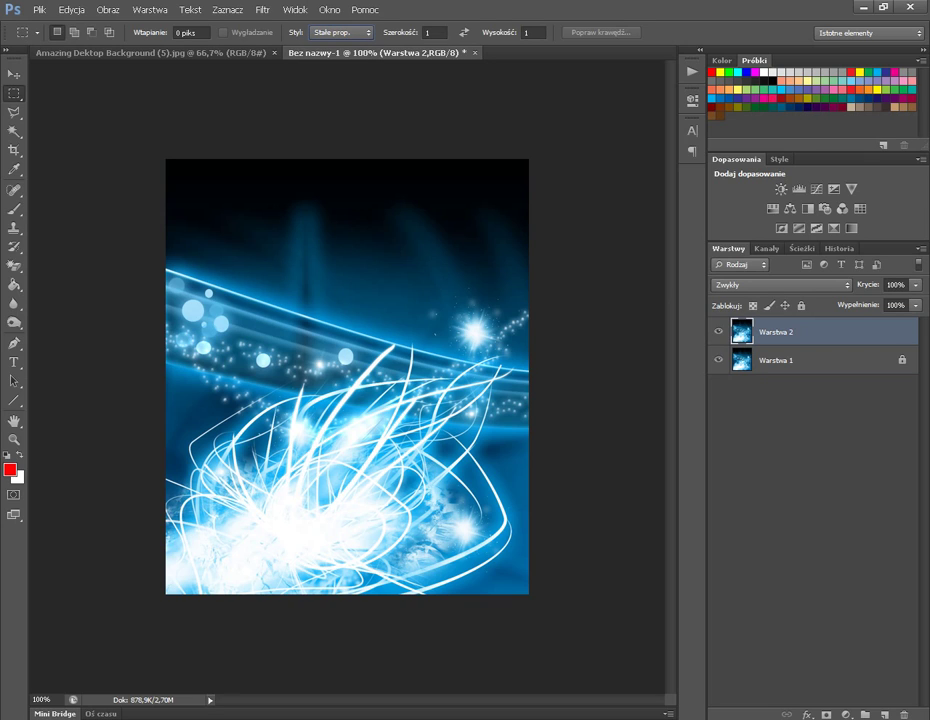
{"action": "left_click", "coordinate": [341, 32]}
{"action": "left_click", "coordinate": [337, 62]}
{"action": "type", "text": "500 pi"}
{"action": "left_click", "coordinate": [527, 32]}
{"action": "type", "text": "100"}
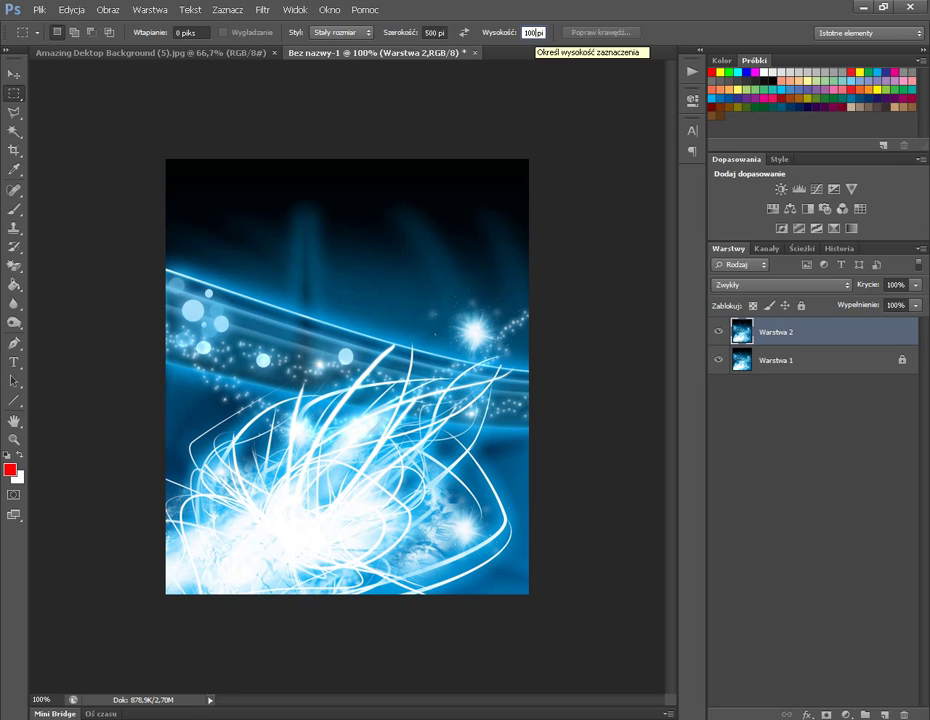
{"action": "left_click", "coordinate": [167, 160]}
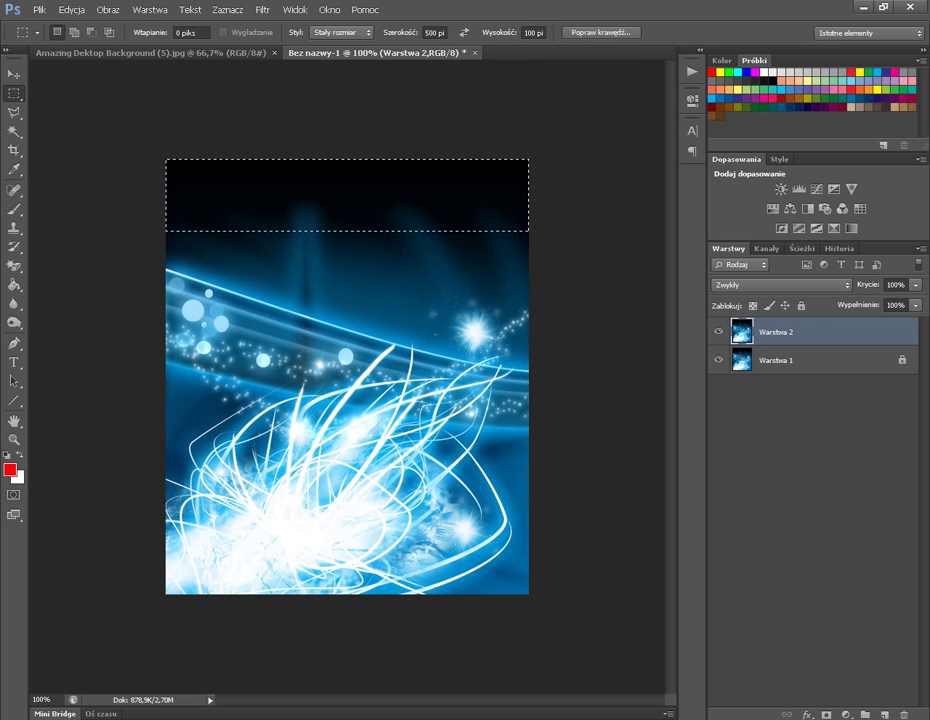
- Copy the selected strip and paste it into a new 500 × 100 px document
{"action": "left_click", "coordinate": [71, 9]}
{"action": "left_click", "coordinate": [77, 99]}
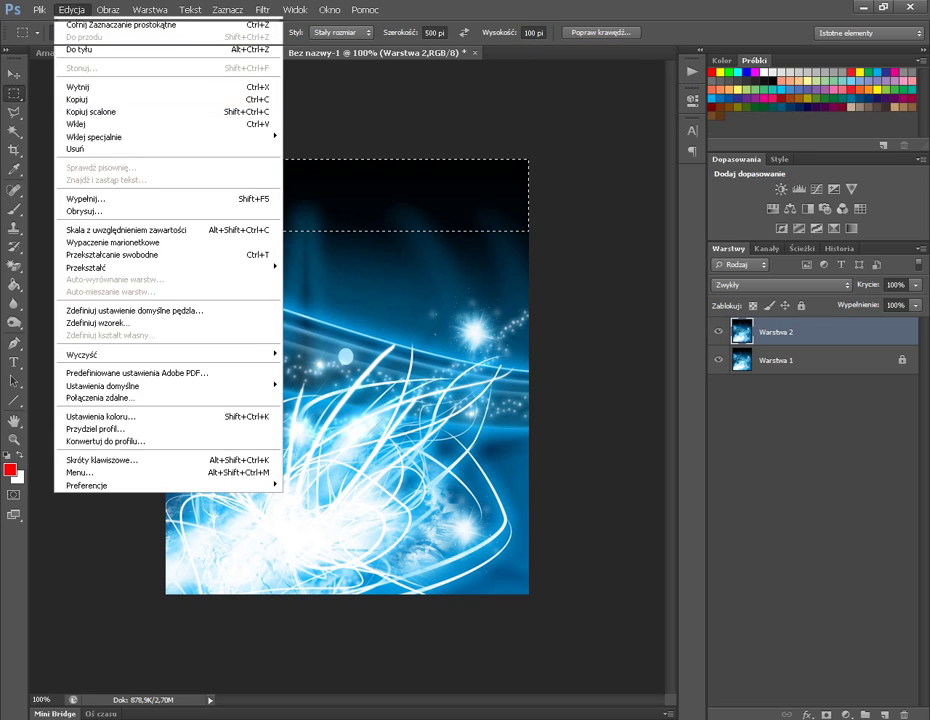
{"action": "left_click", "coordinate": [39, 9]}
{"action": "left_click", "coordinate": [54, 24]}
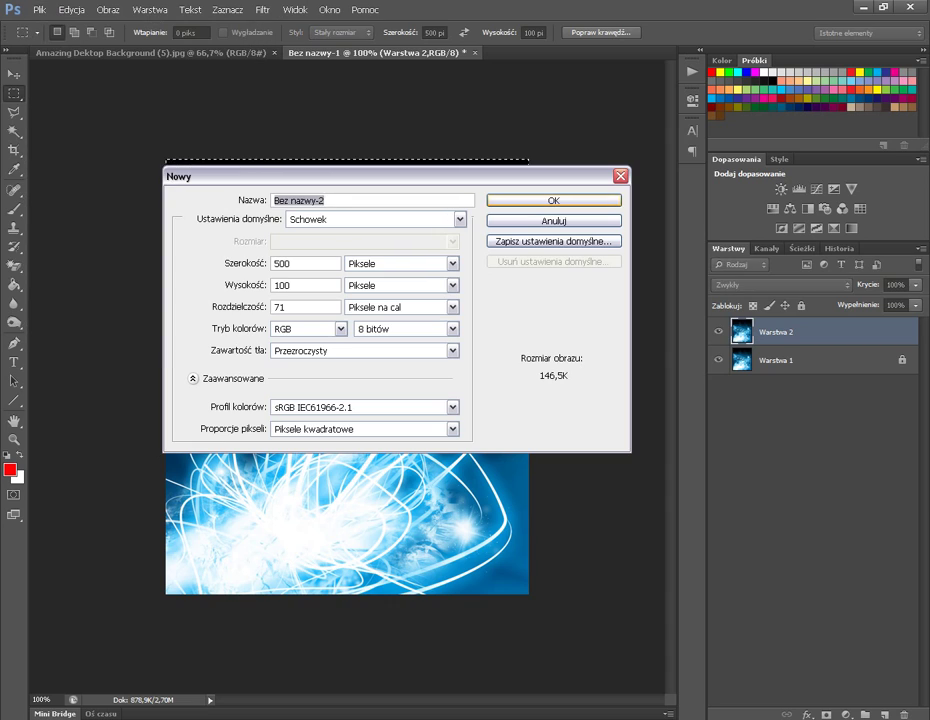
{"action": "key", "text": "Return"}
{"action": "key", "text": "ctrl+v"}
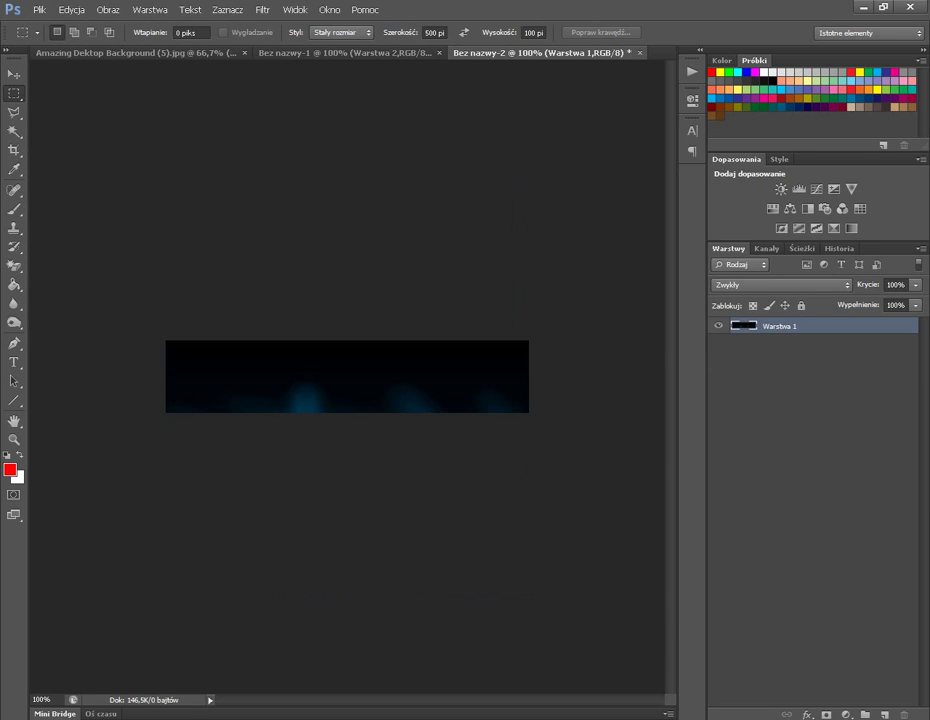
- Add a text box spanning most of the banner with the text "Odjechani.com.pl"
{"action": "key", "text": "ctrl+minus"}
{"action": "left_click", "coordinate": [14, 362]}
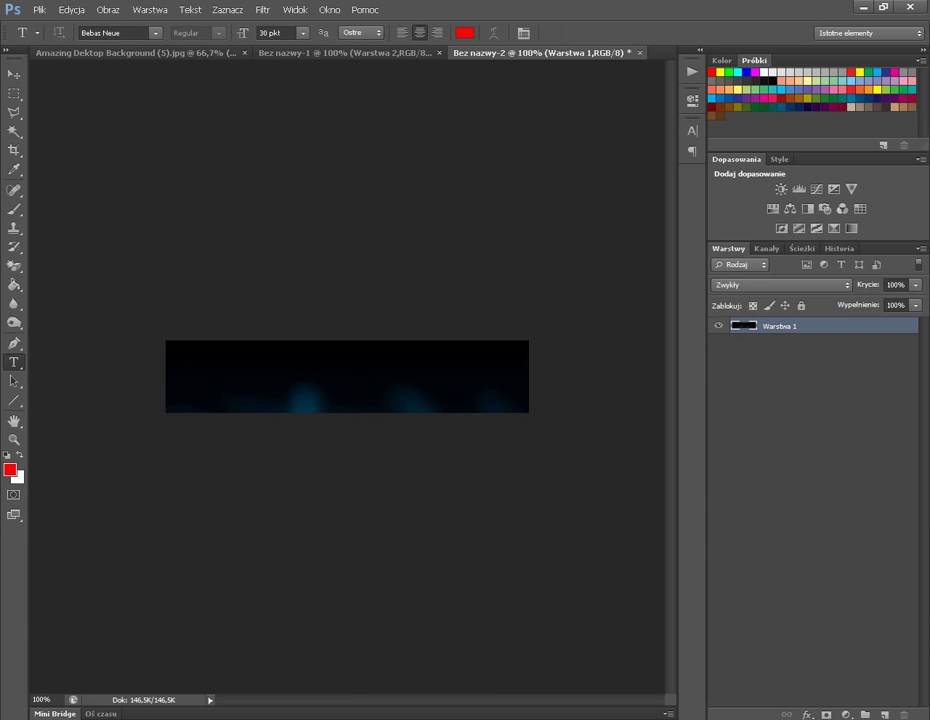
{"action": "left_click_drag", "start_coordinate": [176, 345], "coordinate": [520, 403]}
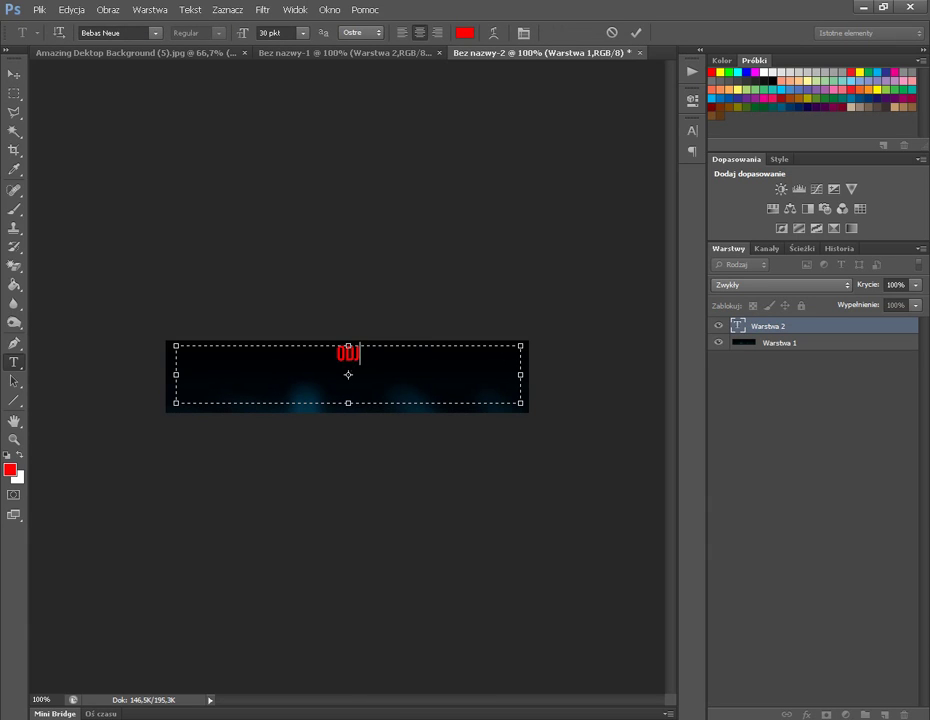
{"action": "type", "text": "ODJECHANI.COM.PL"}
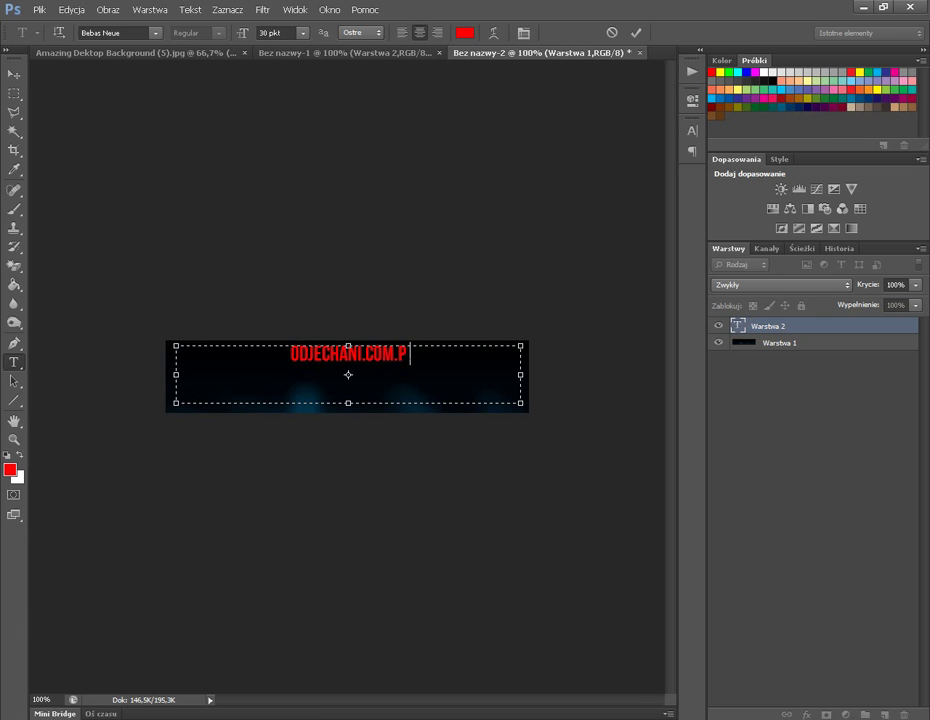
- Set all of the banner text to the Brushed font at 48 pkt
{"action": "key", "text": "ctrl+a"}
{"action": "left_click", "coordinate": [155, 33]}
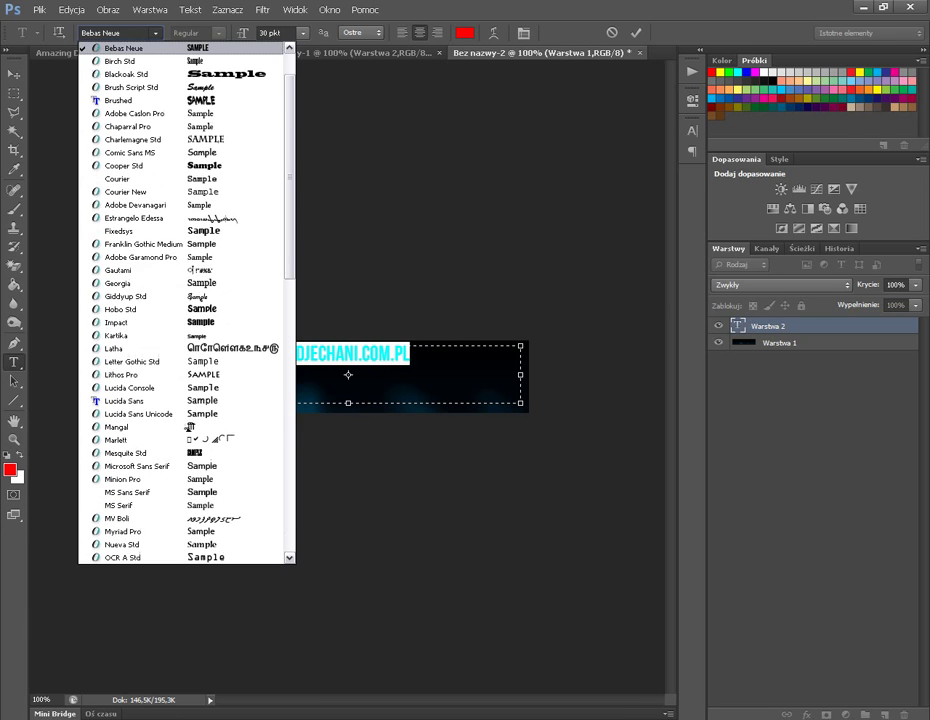
{"action": "scroll", "coordinate": [150, 114], "scroll_direction": "up", "scroll_amount": 2}
{"action": "left_click", "coordinate": [150, 152]}
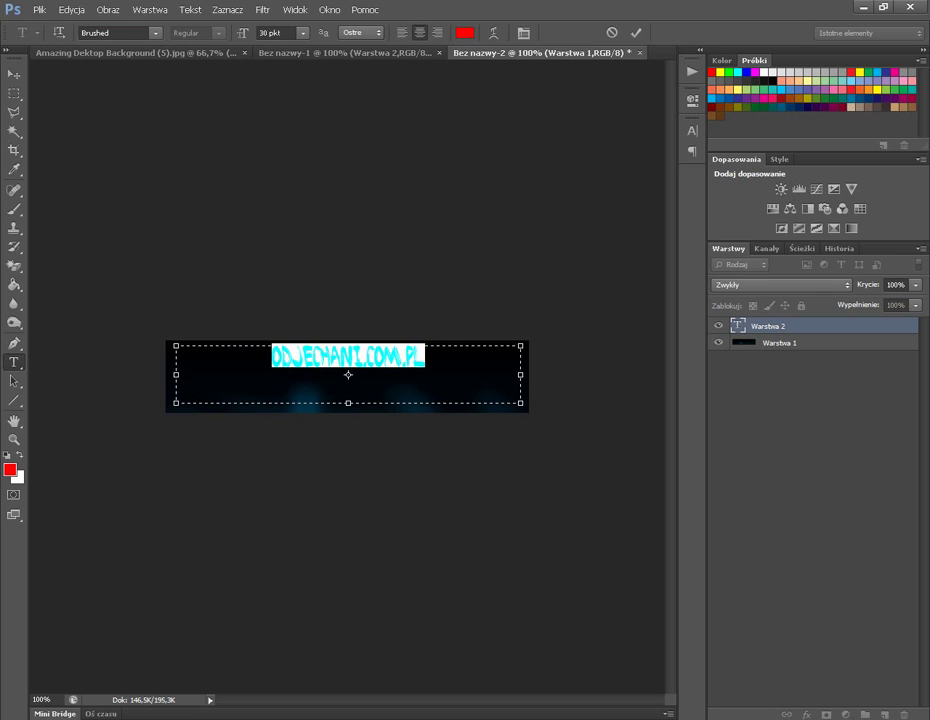
{"action": "left_click", "coordinate": [303, 33]}
{"action": "left_click", "coordinate": [282, 203]}
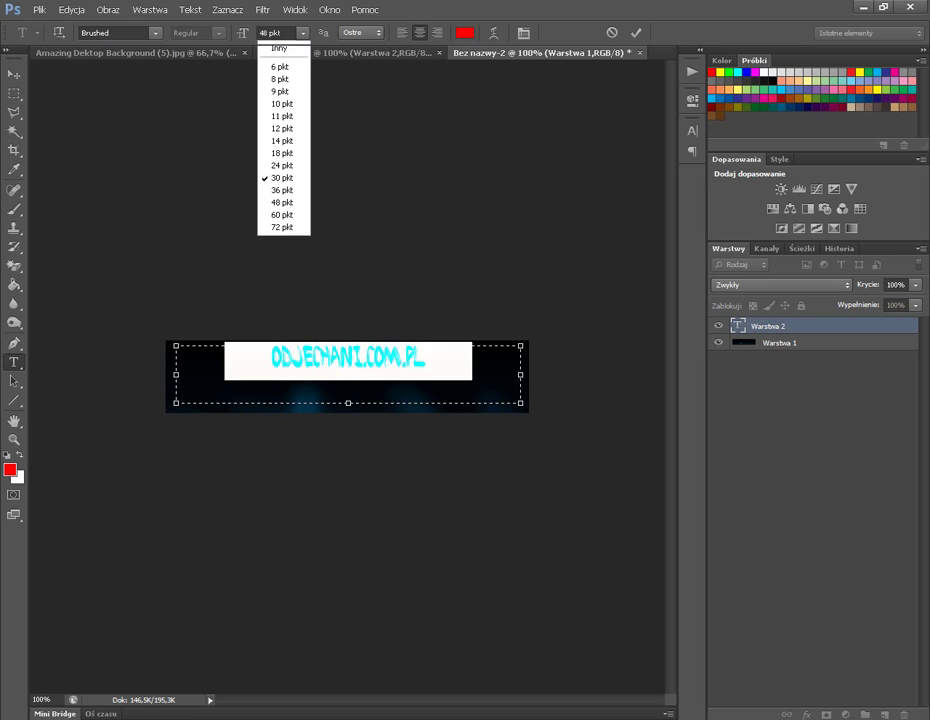
- Change the banner text's font to Hobo Std
{"action": "left_click", "coordinate": [155, 33]}
{"action": "scroll", "coordinate": [150, 322], "scroll_direction": "up", "scroll_amount": 5}
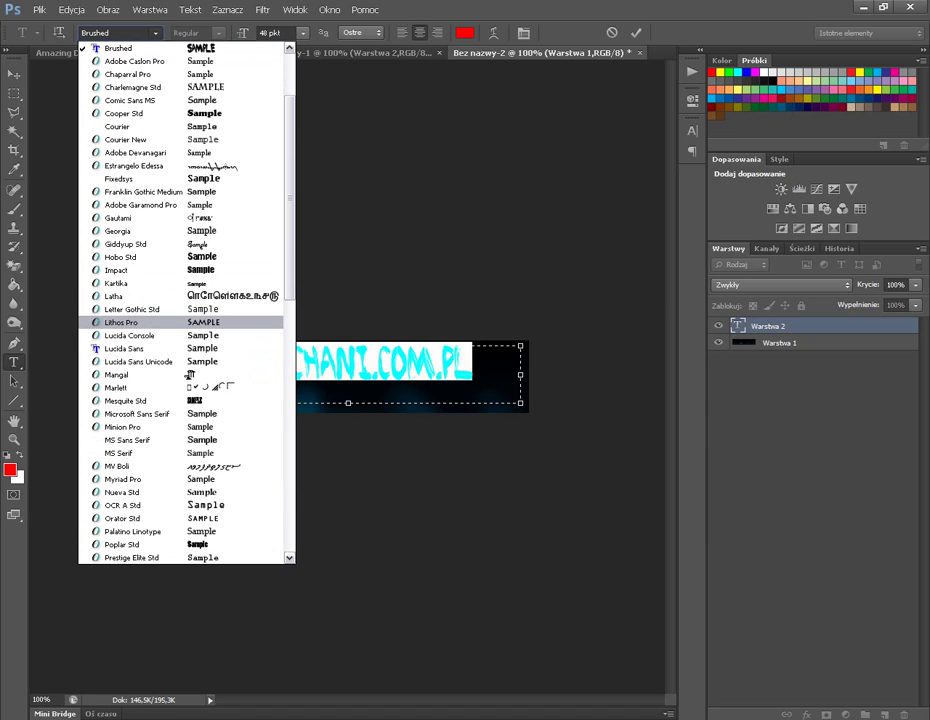
{"action": "left_click", "coordinate": [120, 257]}
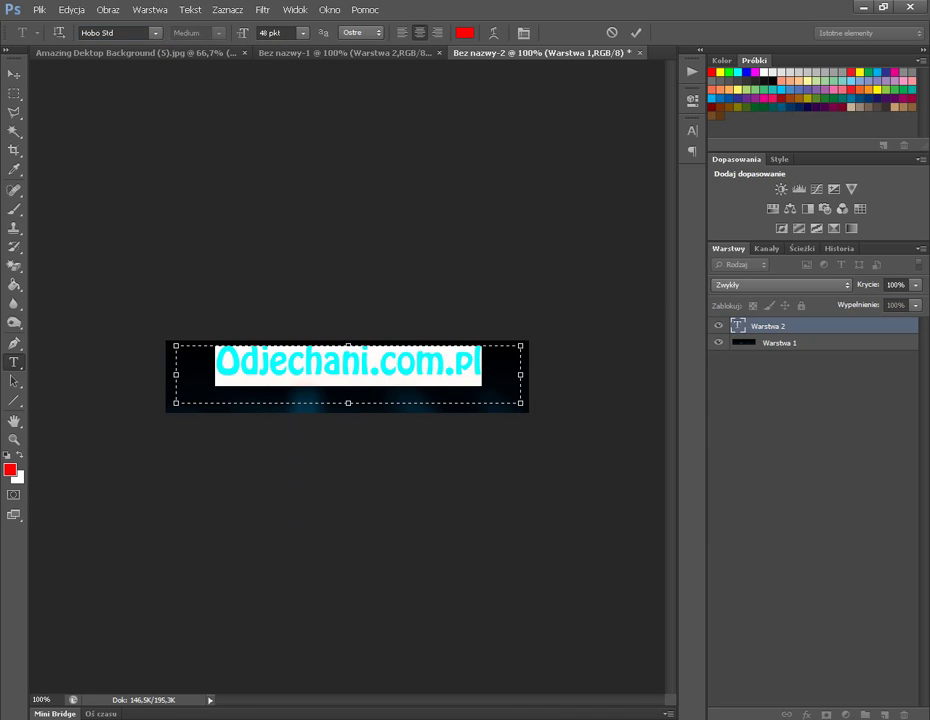
- Move the text down slightly so it sits centred vertically in the banner
{"action": "key", "text": "ctrl+a"}
{"action": "left_click", "coordinate": [14, 75]}
{"action": "left_click_drag", "start_coordinate": [349, 363], "coordinate": [352, 380]}
- Add a bevel and emboss effect (Faza i płaskorzeźba) with the Dłuto twarde technique to background layer Warstwa 1
{"action": "right_click", "coordinate": [669, 338]}
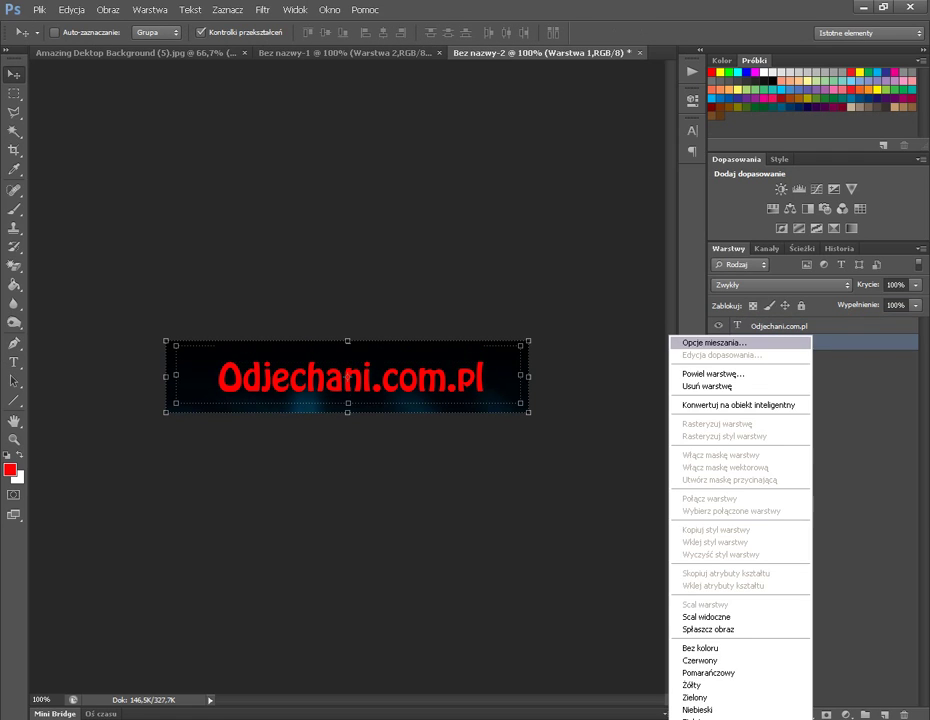
{"action": "left_click", "coordinate": [713, 343]}
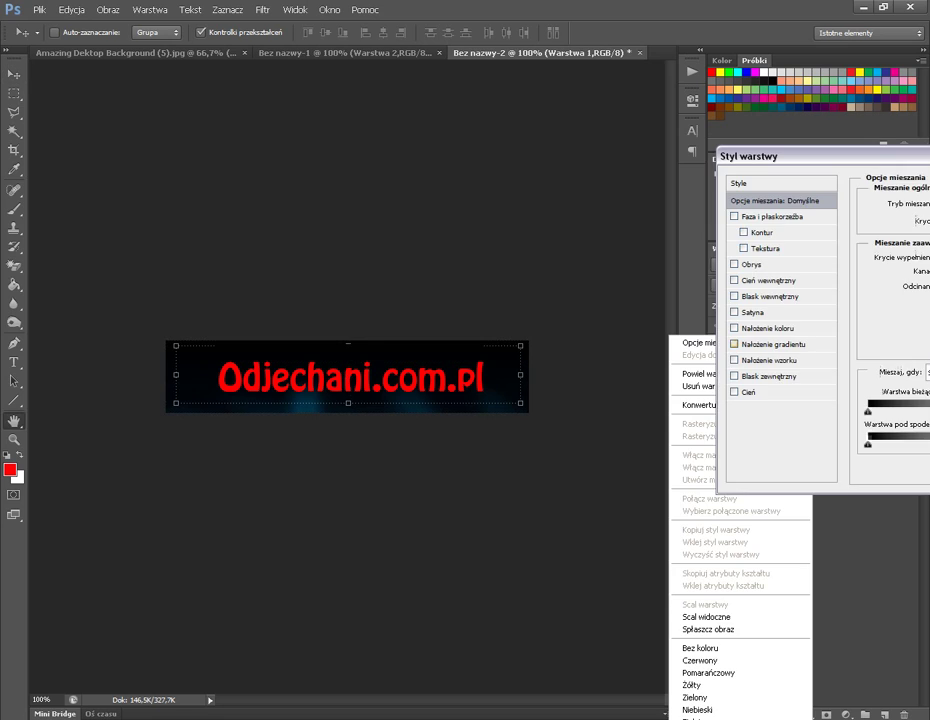
{"action": "left_click_drag", "start_coordinate": [760, 154], "coordinate": [696, 122]}
{"action": "left_click", "coordinate": [694, 182]}
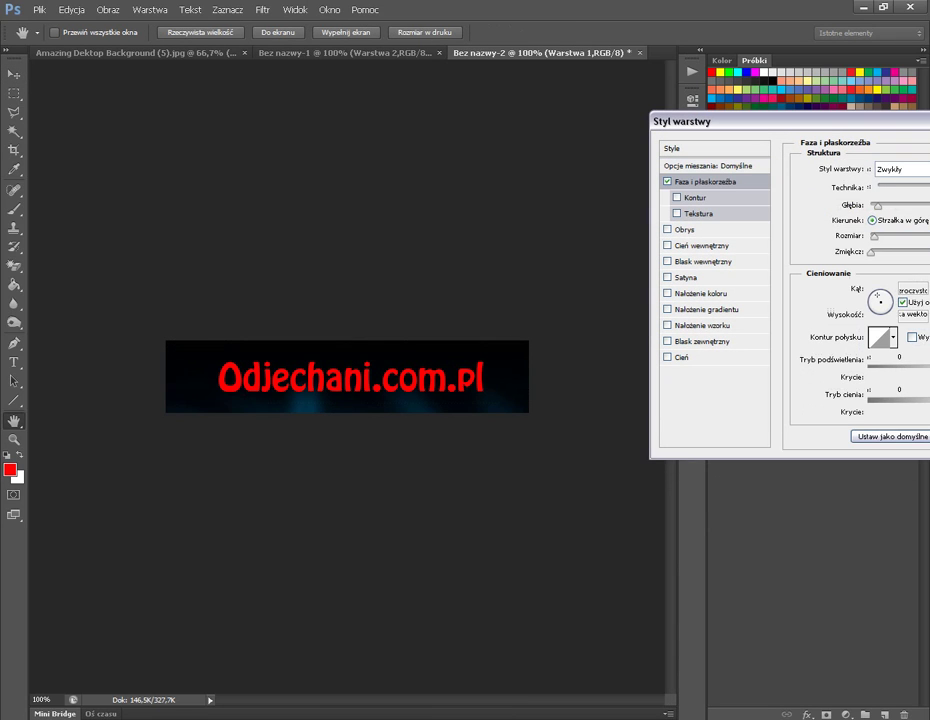
{"action": "left_click", "coordinate": [900, 187]}
{"action": "left_click", "coordinate": [895, 214]}
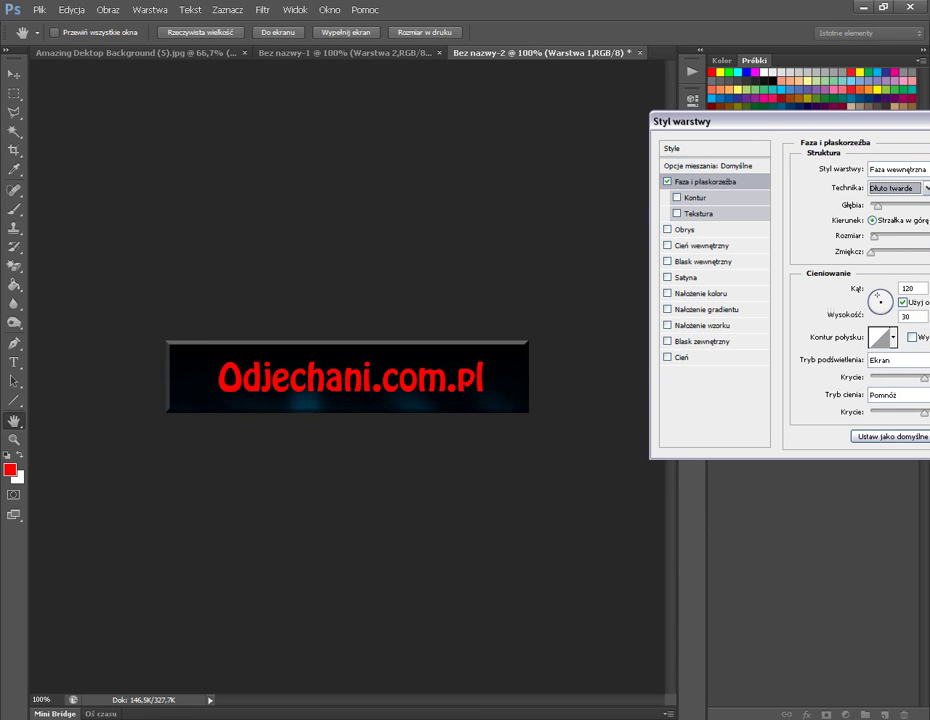
{"action": "left_click_drag", "start_coordinate": [696, 121], "coordinate": [646, 99]}
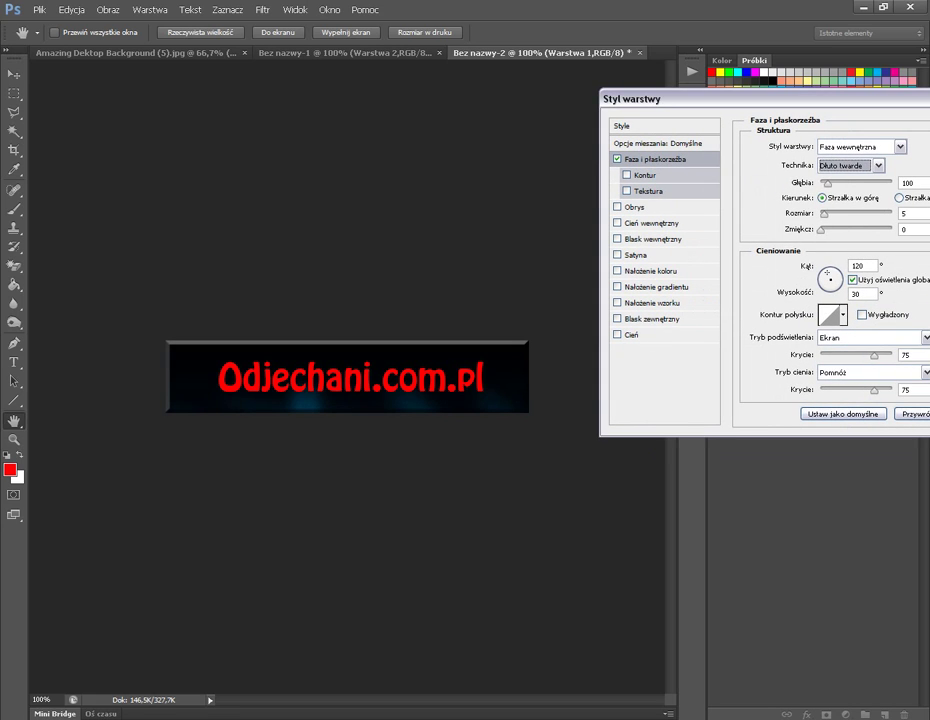
- Set the bevel's size to 7 and apply the layer style
{"action": "key", "text": "Tab"}
{"action": "key", "text": "Tab"}
{"action": "key", "text": "Up"}
{"action": "key", "text": "Up"}
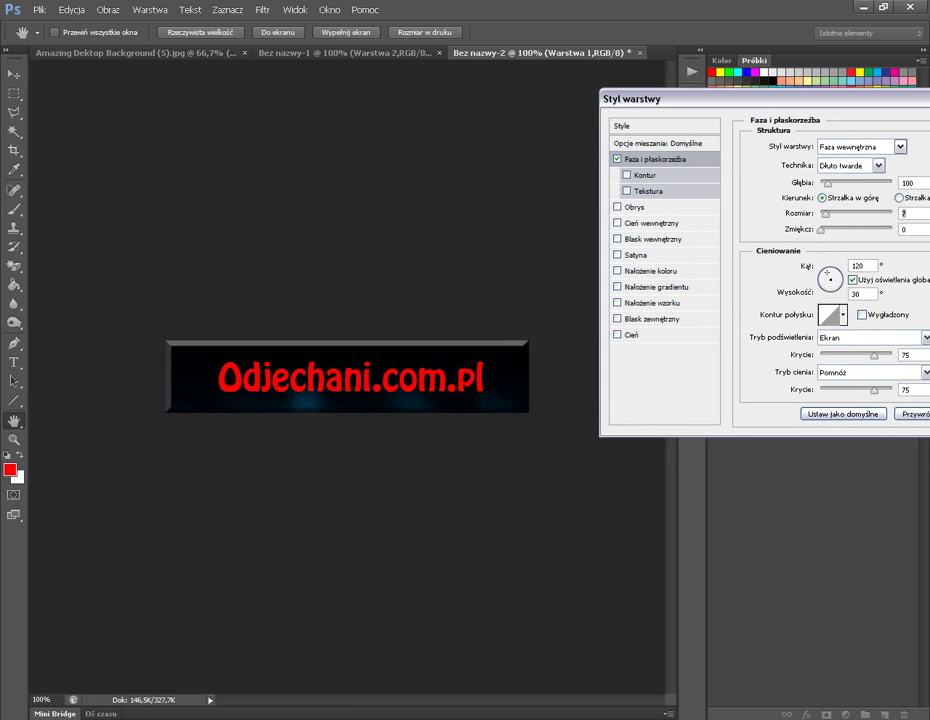
{"action": "left_click_drag", "start_coordinate": [646, 99], "coordinate": [480, 109]}
{"action": "left_click", "coordinate": [914, 137]}
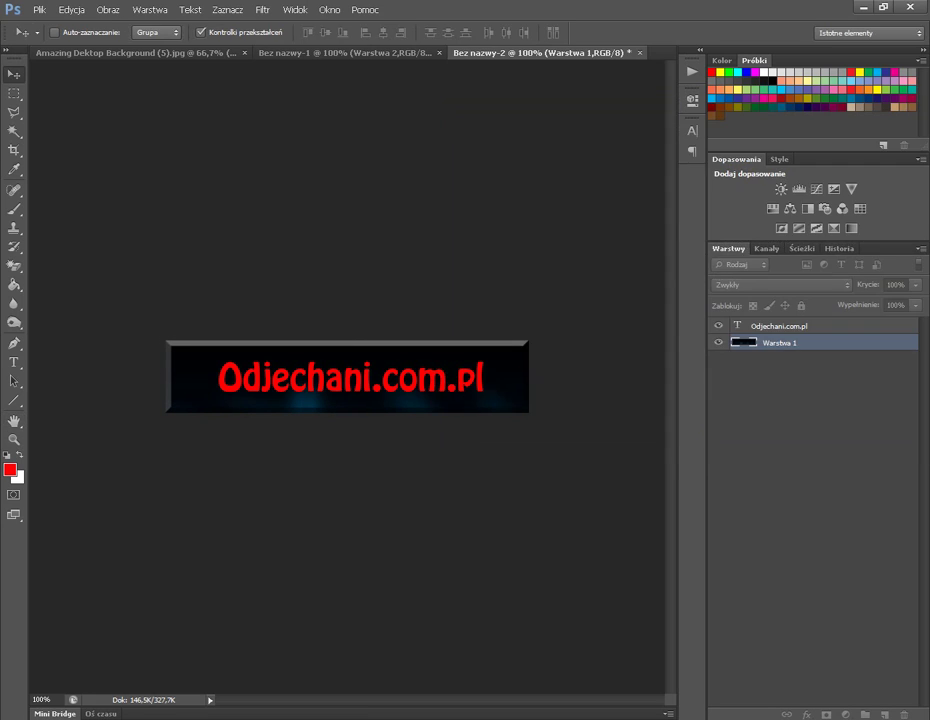
{"action": "left_click", "coordinate": [786, 326]}
{"action": "right_click", "coordinate": [786, 326]}
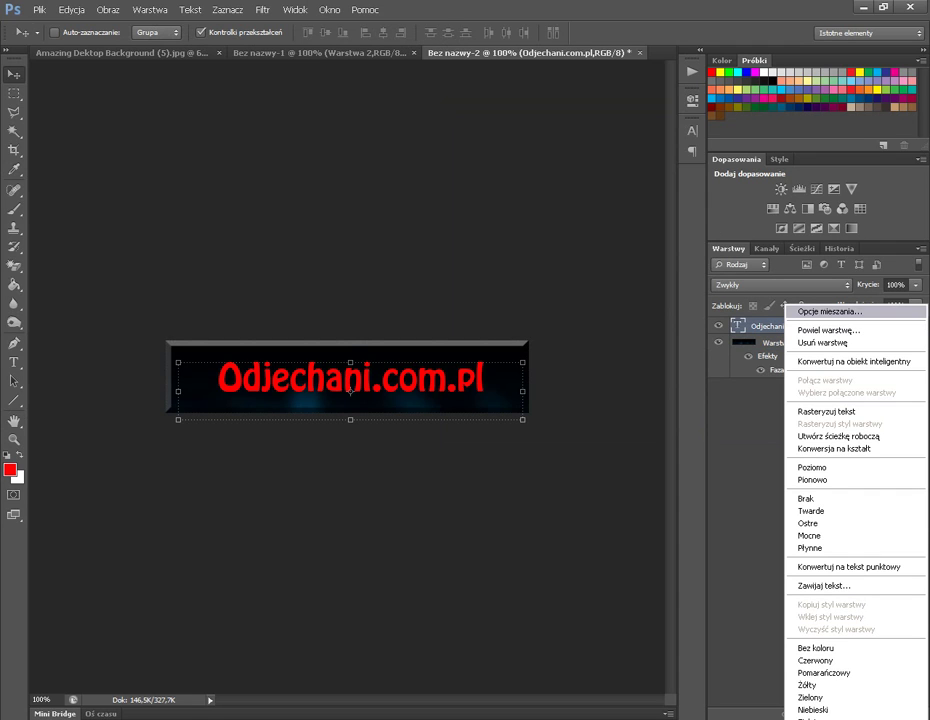
{"action": "left_click", "coordinate": [828, 311]}
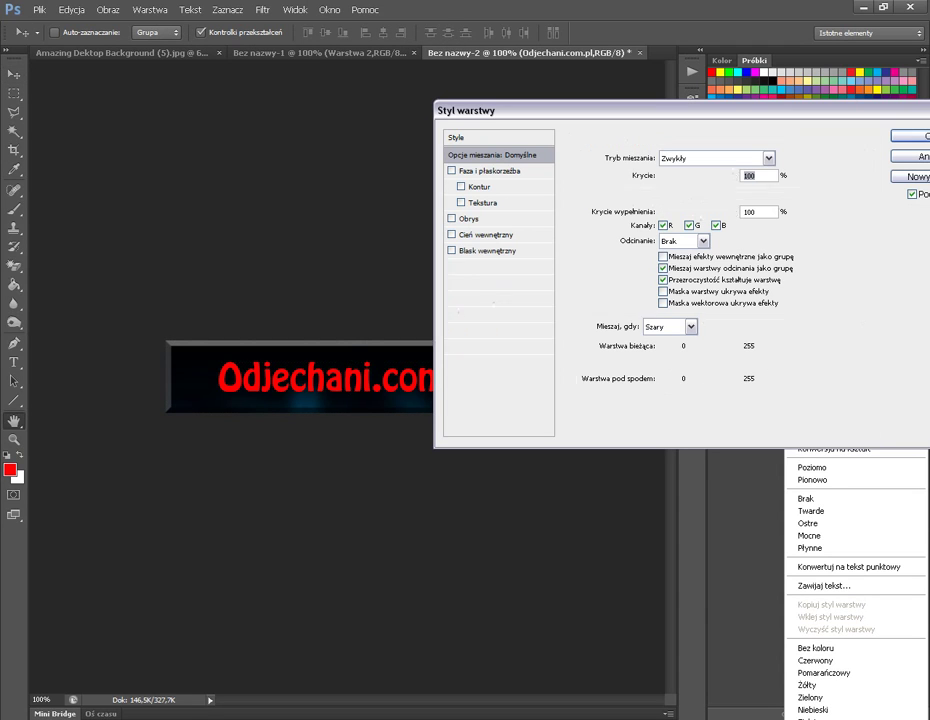
{"action": "left_click_drag", "start_coordinate": [513, 110], "coordinate": [680, 105]}
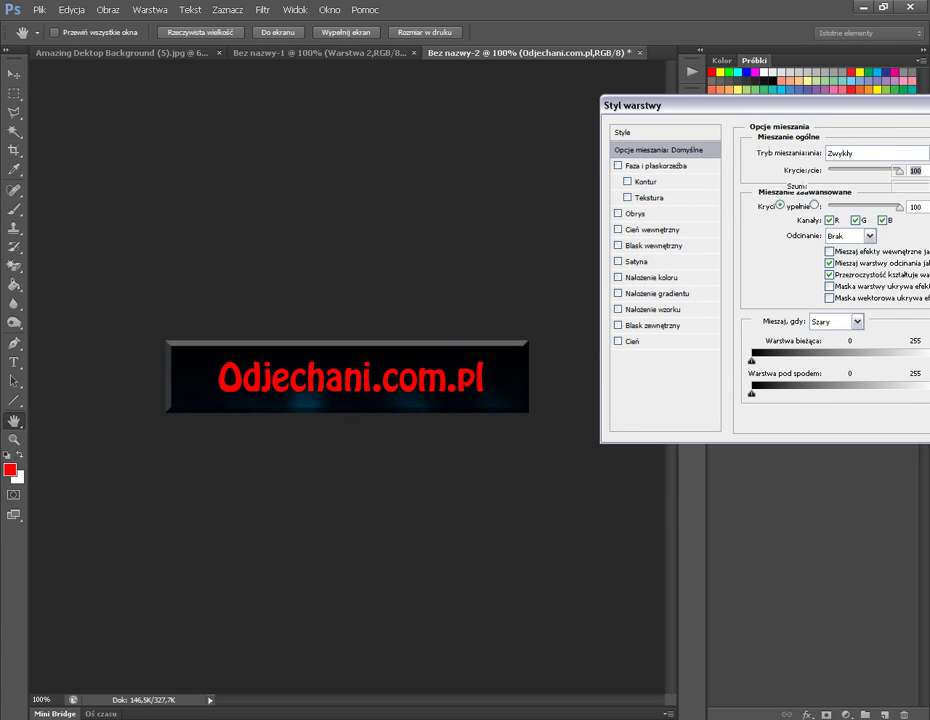
{"action": "left_click", "coordinate": [618, 325]}
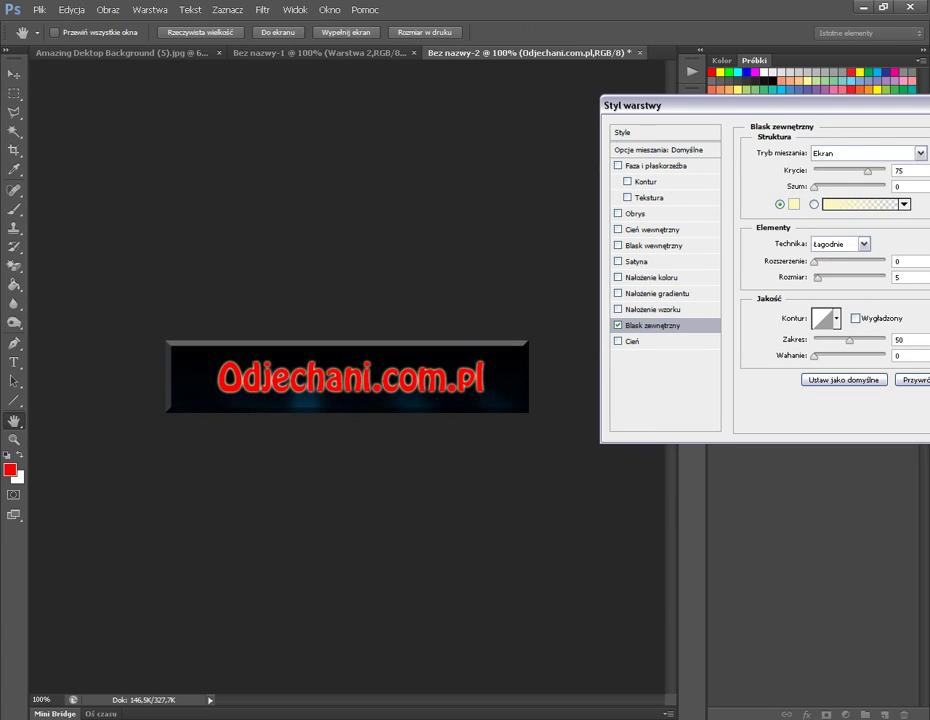
{"action": "left_click_drag", "start_coordinate": [700, 105], "coordinate": [370, 143]}
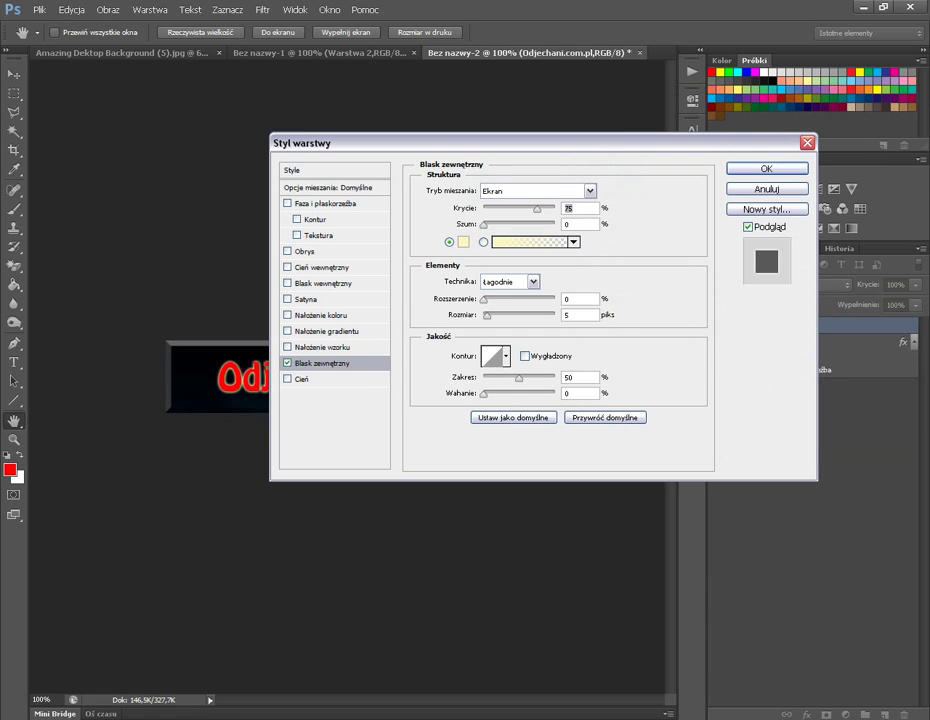
{"action": "left_click", "coordinate": [767, 189]}
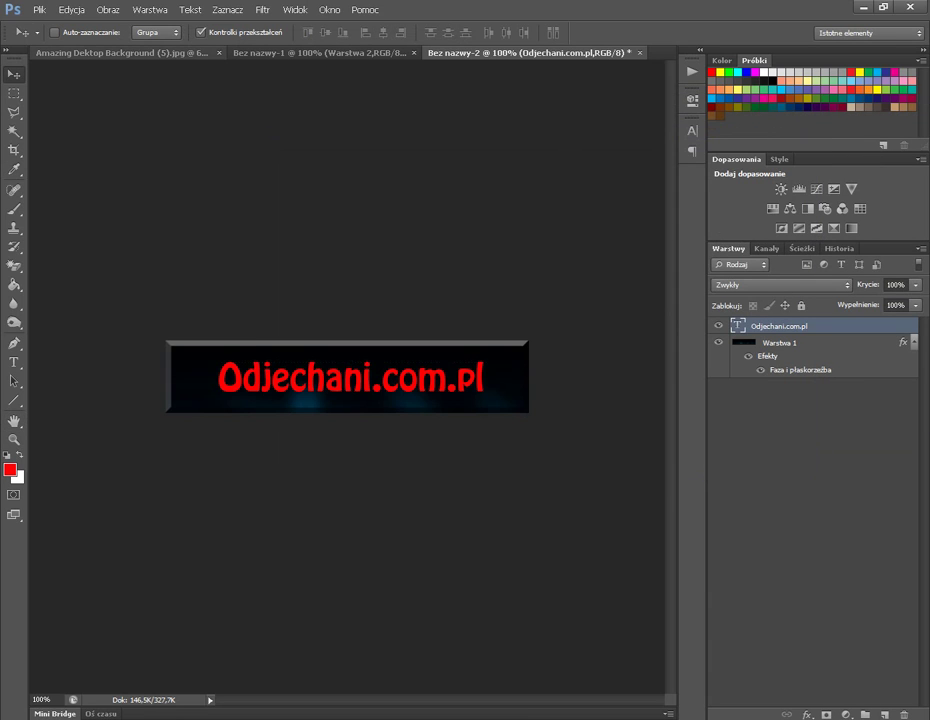
- Sample the medium blue from the lower part of the wallpaper as foreground colour and copy its hex code 005c8f
{"action": "left_click", "coordinate": [122, 53]}
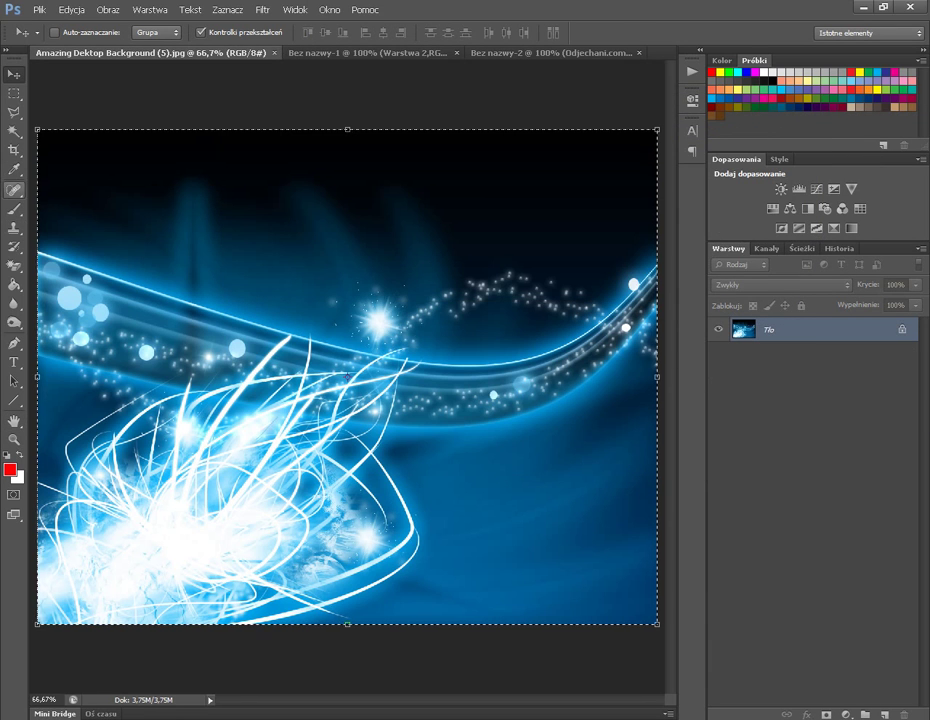
{"action": "left_click", "coordinate": [14, 169]}
{"action": "left_click", "coordinate": [490, 490]}
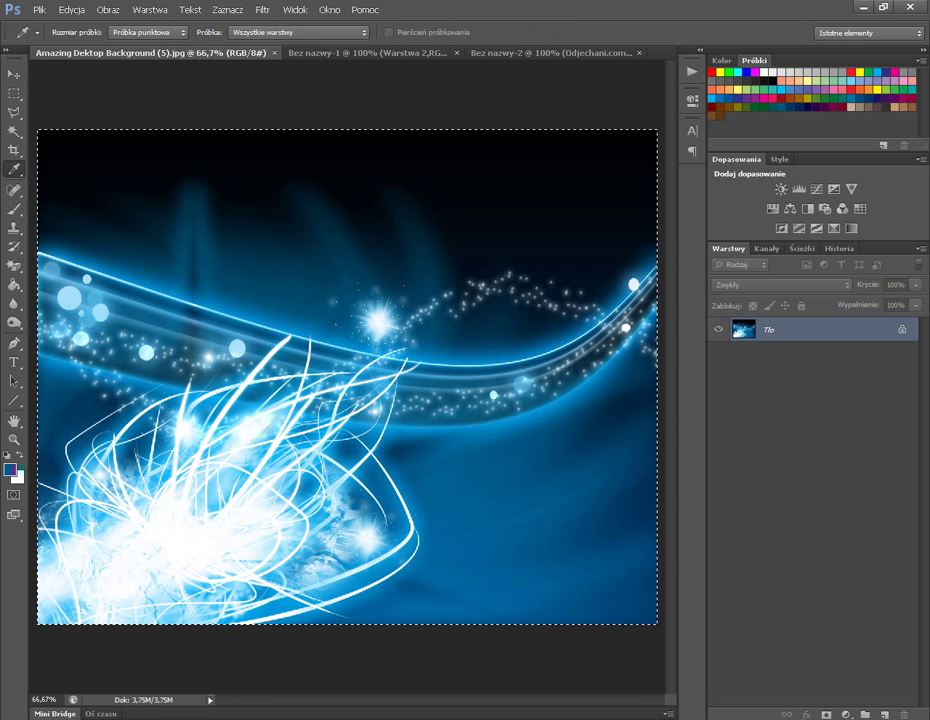
{"action": "left_click", "coordinate": [10, 469]}
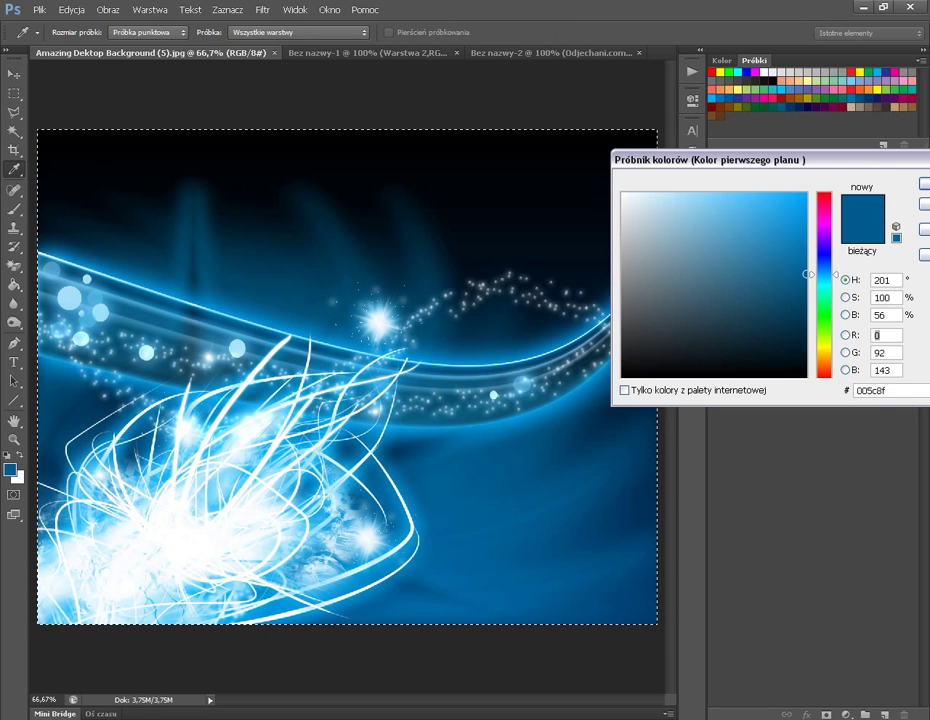
{"action": "double_click", "coordinate": [871, 391]}
{"action": "right_click", "coordinate": [879, 388]}
{"action": "left_click", "coordinate": [840, 425]}
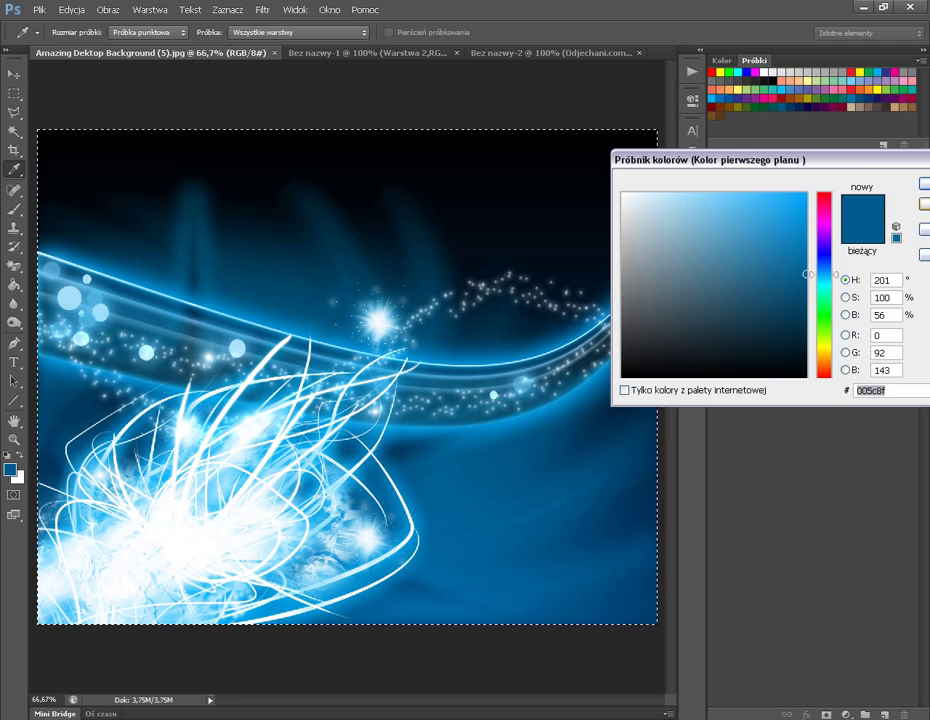
{"action": "left_click", "coordinate": [925, 184]}
- Add an outer glow effect (Blask zewnętrzny) to the Odjechani.com.pl text layer in the banner document
{"action": "left_click", "coordinate": [553, 53]}
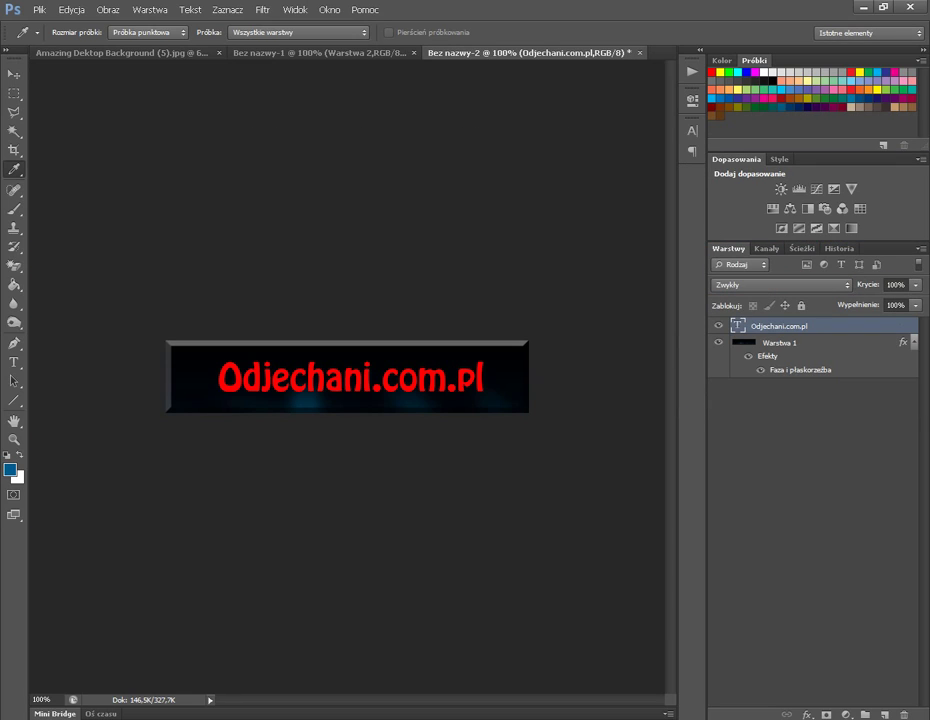
{"action": "right_click", "coordinate": [805, 326]}
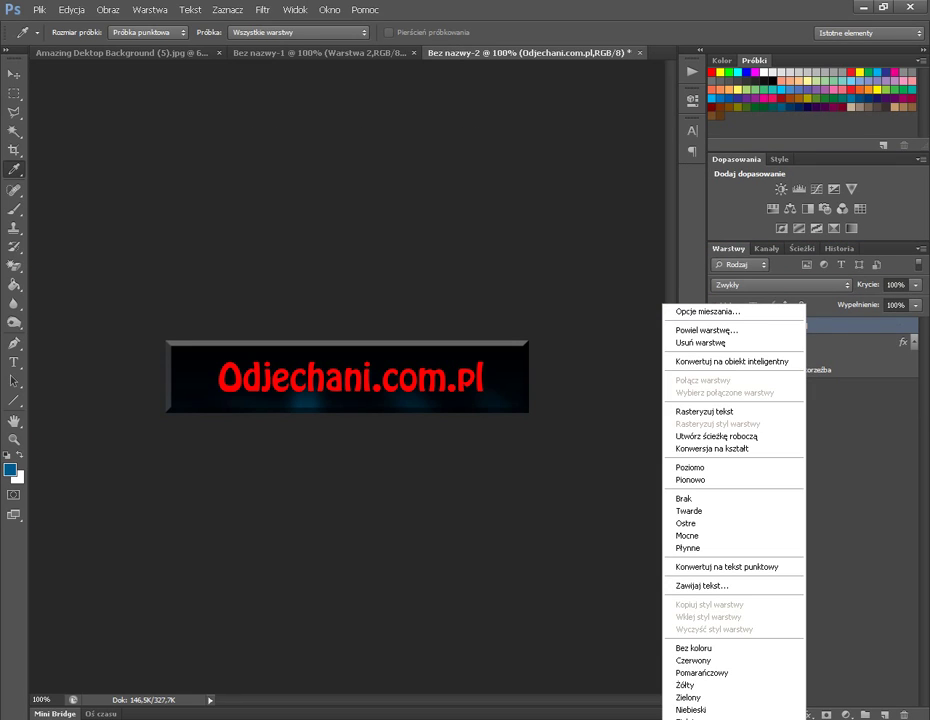
{"action": "left_click", "coordinate": [708, 311]}
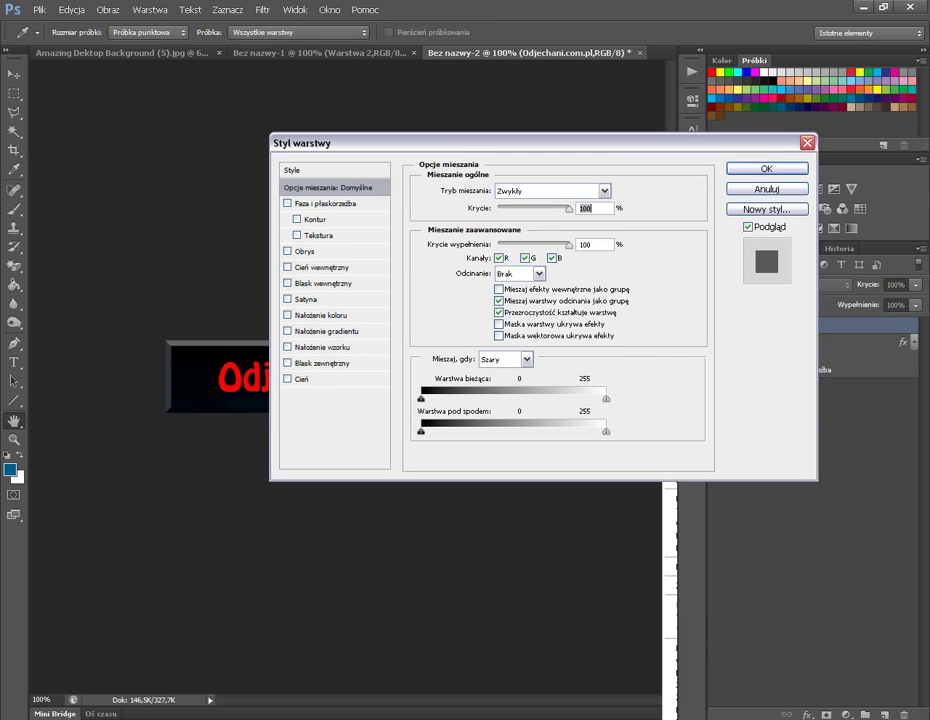
{"action": "left_click", "coordinate": [322, 363]}
{"action": "left_click_drag", "start_coordinate": [440, 142], "coordinate": [675, 105]}
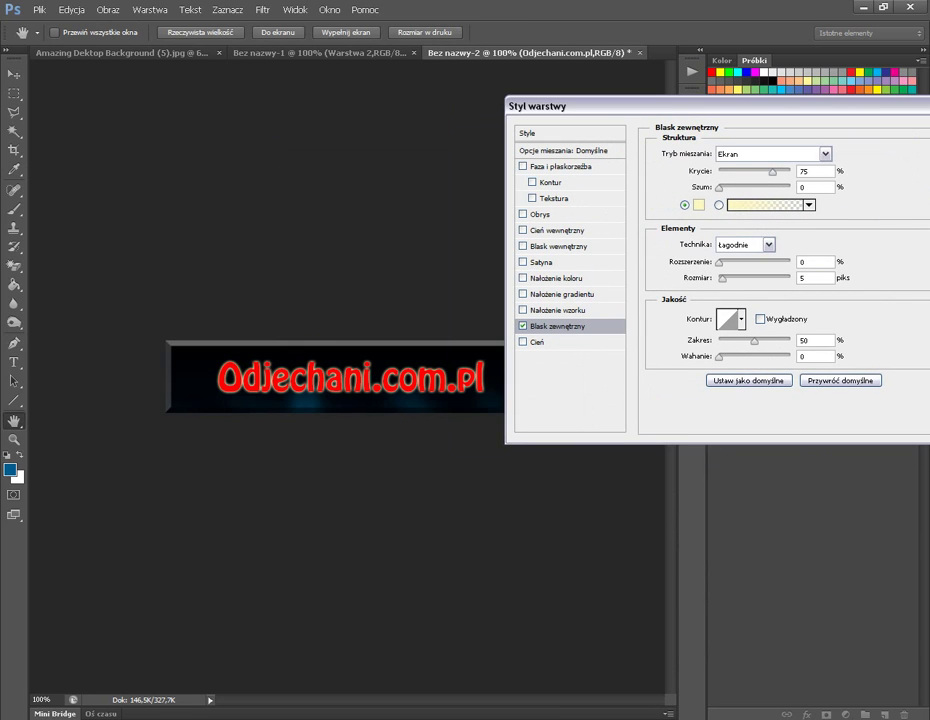
- Set the outer glow's colour to bright blue 00a4ff, starting from the copied 005c8f, and its spread (Rozszerzenie) to 9%
{"action": "left_click", "coordinate": [698, 205]}
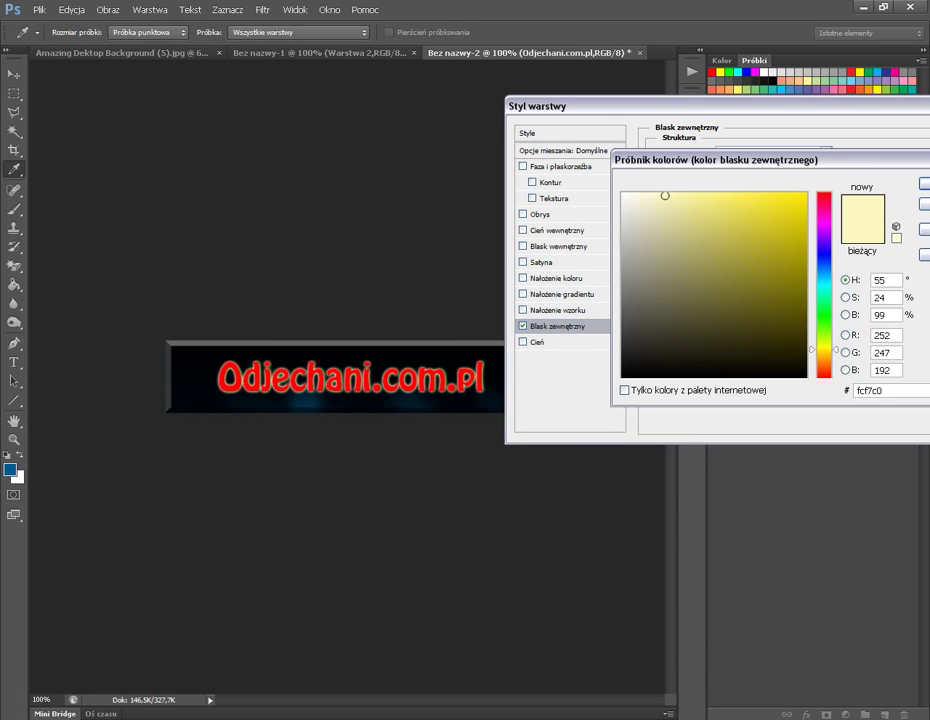
{"action": "right_click", "coordinate": [870, 390]}
{"action": "left_click", "coordinate": [808, 442]}
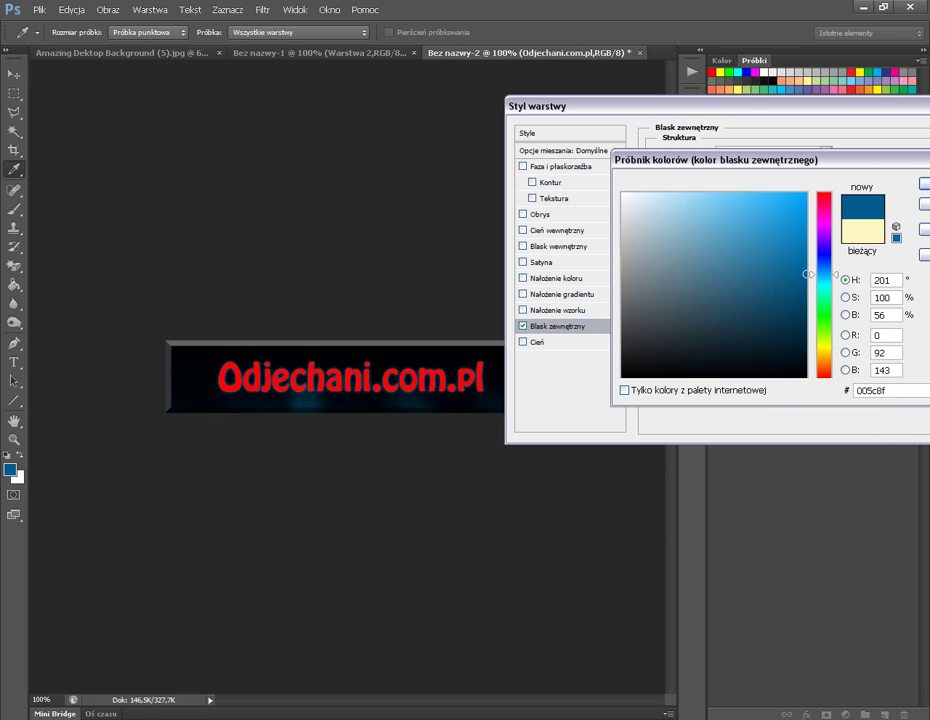
{"action": "left_click", "coordinate": [793, 224]}
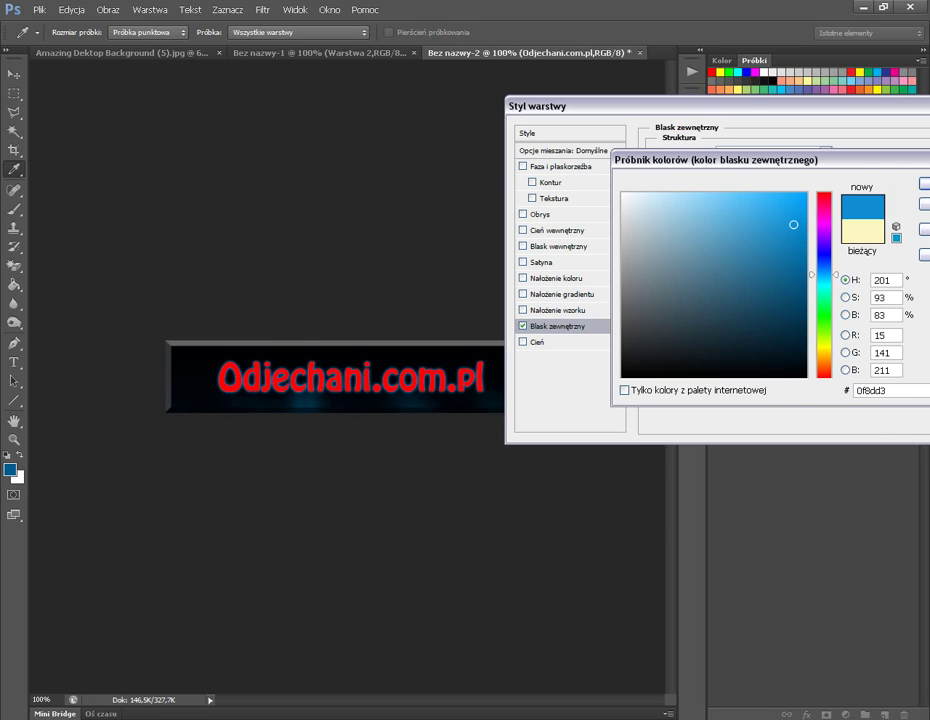
{"action": "left_click_drag", "start_coordinate": [793, 224], "coordinate": [806, 193]}
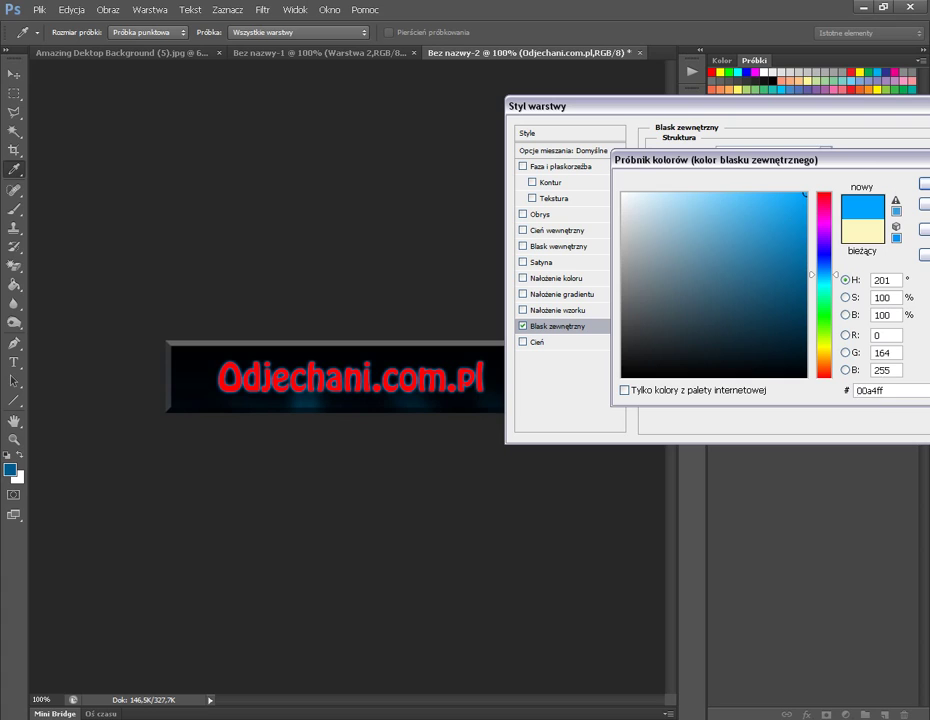
{"action": "key", "text": "Return"}
{"action": "left_click_drag", "start_coordinate": [700, 106], "coordinate": [743, 85]}
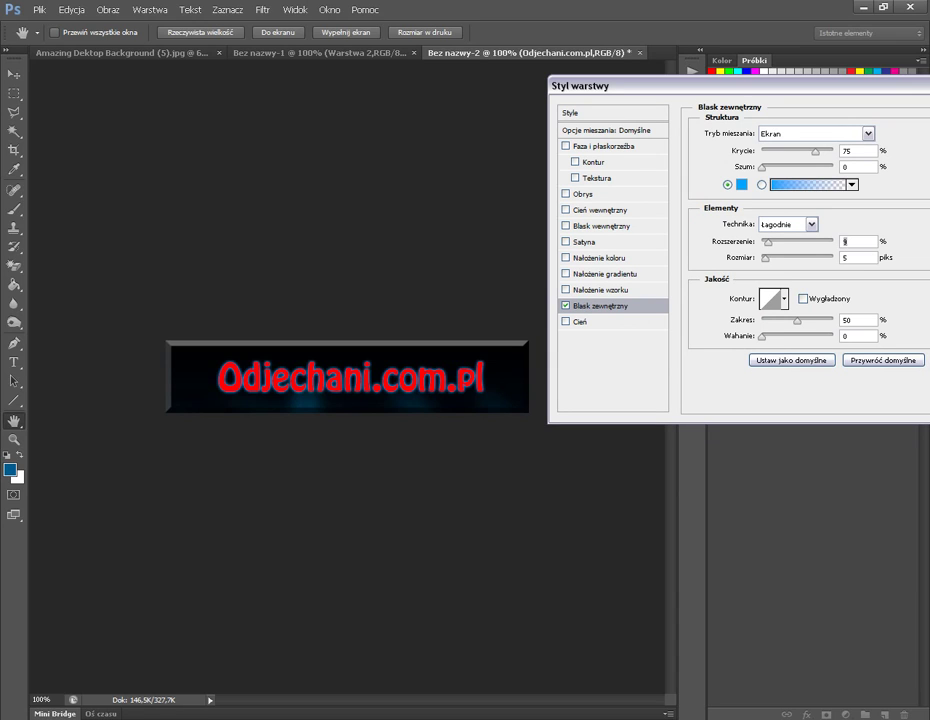
- Add a 1 px black outside stroke (Obrys) to the text layer and apply the layer style
{"action": "left_click", "coordinate": [584, 194]}
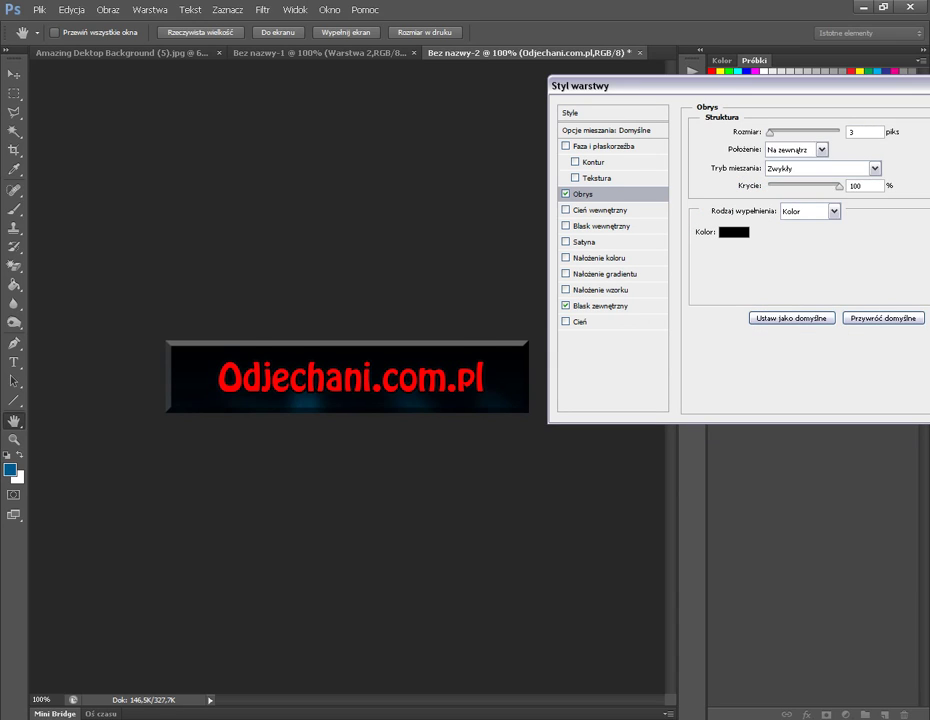
{"action": "type", "text": "1"}
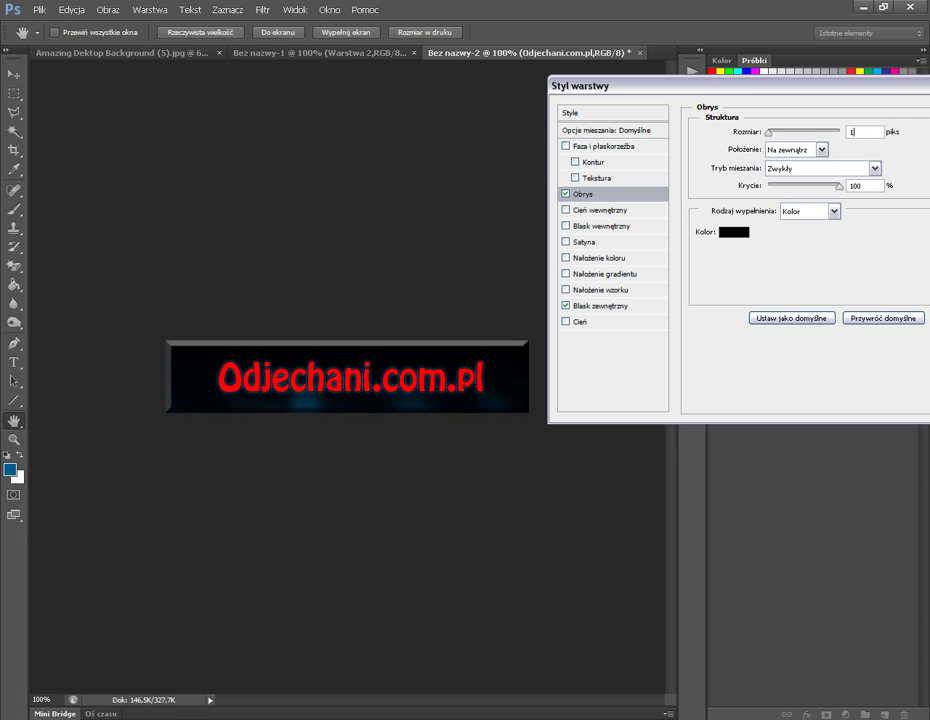
{"action": "left_click_drag", "start_coordinate": [740, 86], "coordinate": [645, 105]}
{"action": "left_click", "coordinate": [921, 130]}
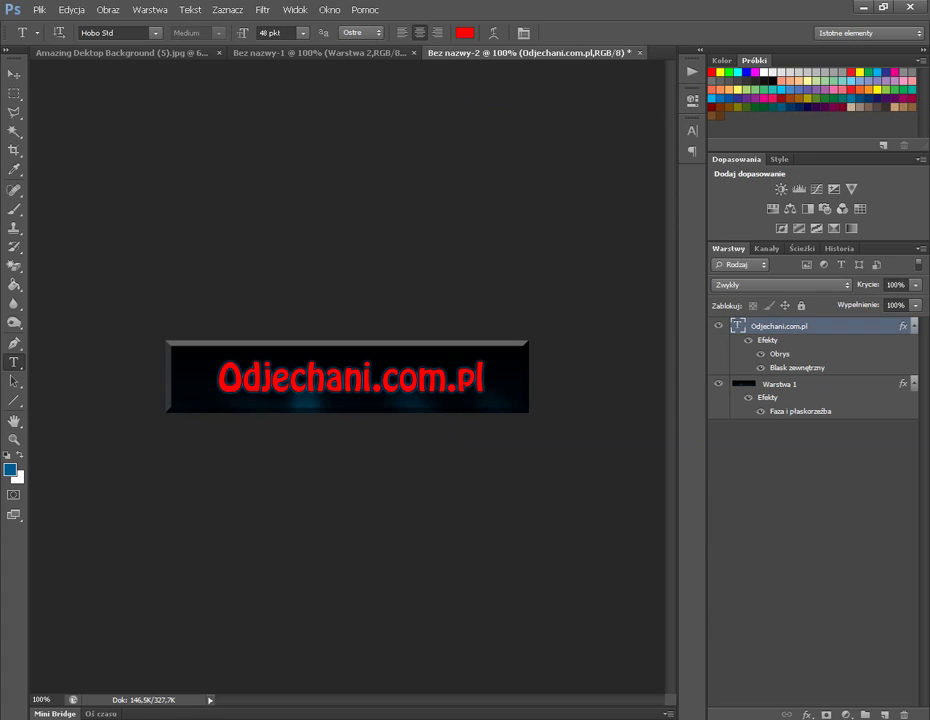
- Recolour the banner text with the sampled foreground blue 005c8f and commit the text edit
{"action": "double_click", "coordinate": [325, 378]}
{"action": "left_click", "coordinate": [465, 33]}
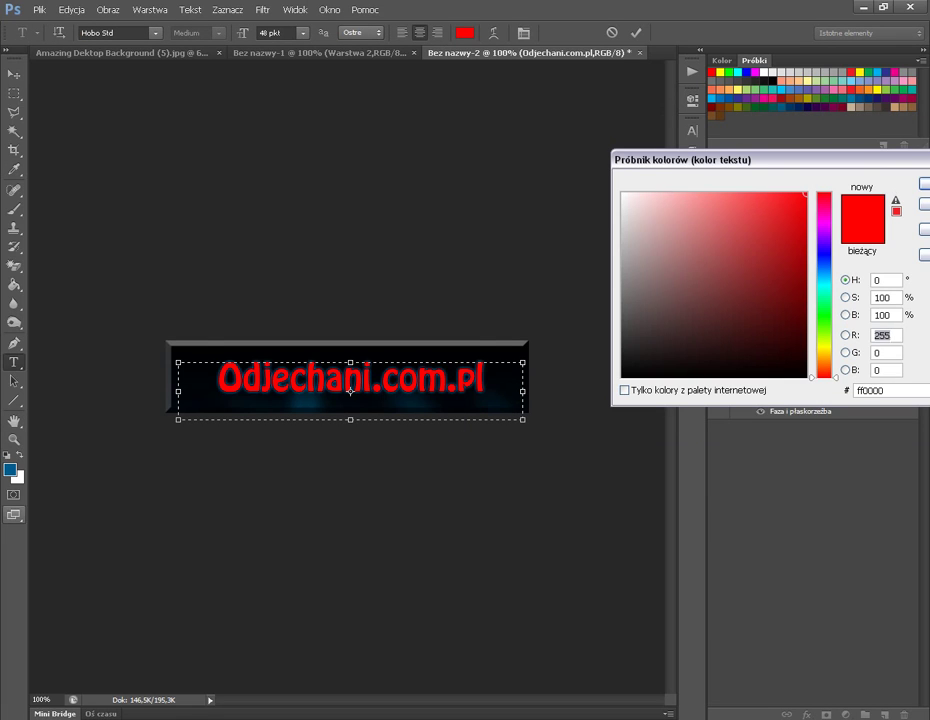
{"action": "left_click", "coordinate": [10, 469]}
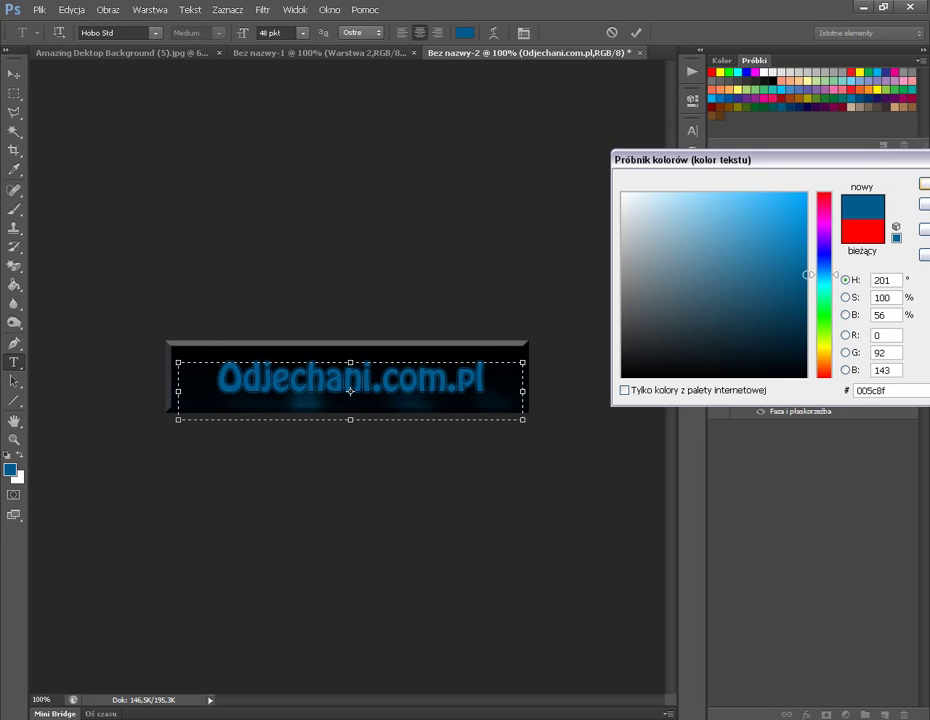
{"action": "key", "text": "Return"}
{"action": "left_click", "coordinate": [417, 384]}
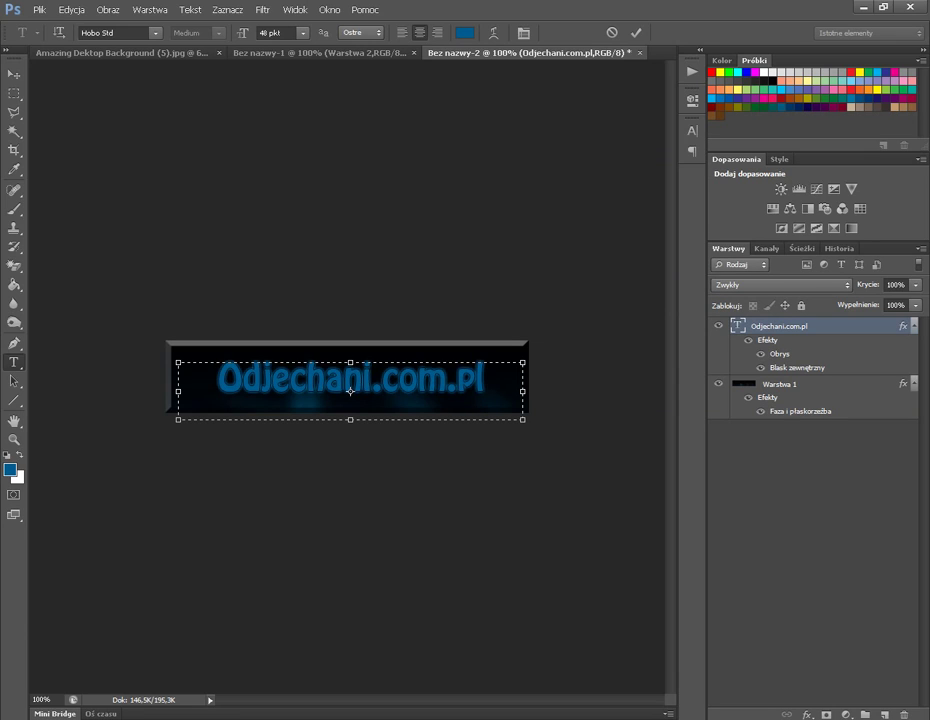
{"action": "left_click", "coordinate": [14, 75]}
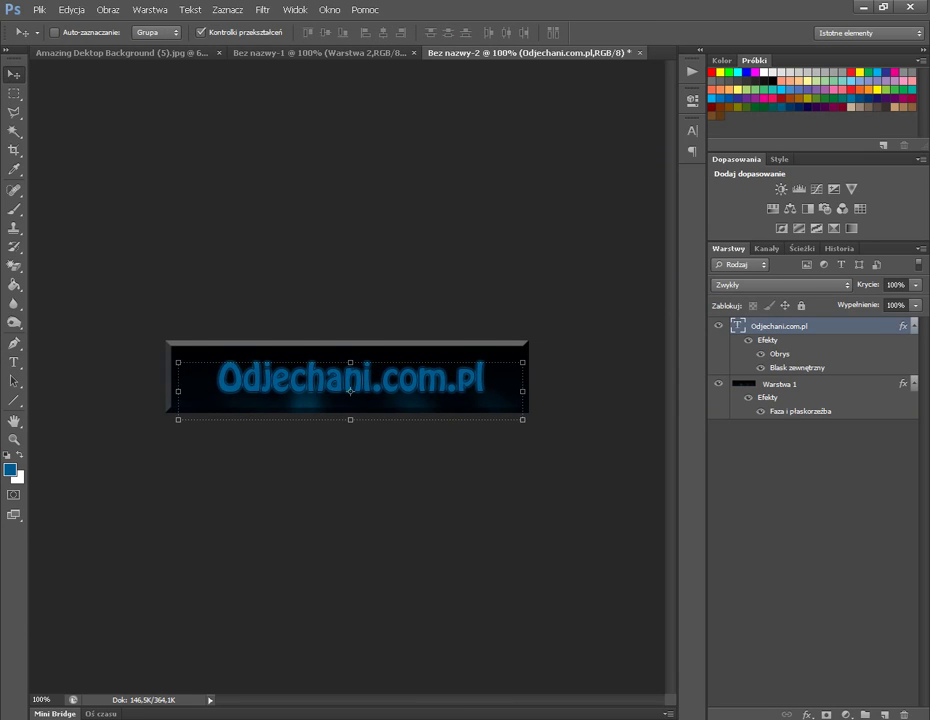
- Collapse the effect lists of both layers and select the Odjechani.com.pl text layer
{"action": "left_click", "coordinate": [812, 480]}
{"action": "left_click", "coordinate": [914, 326]}
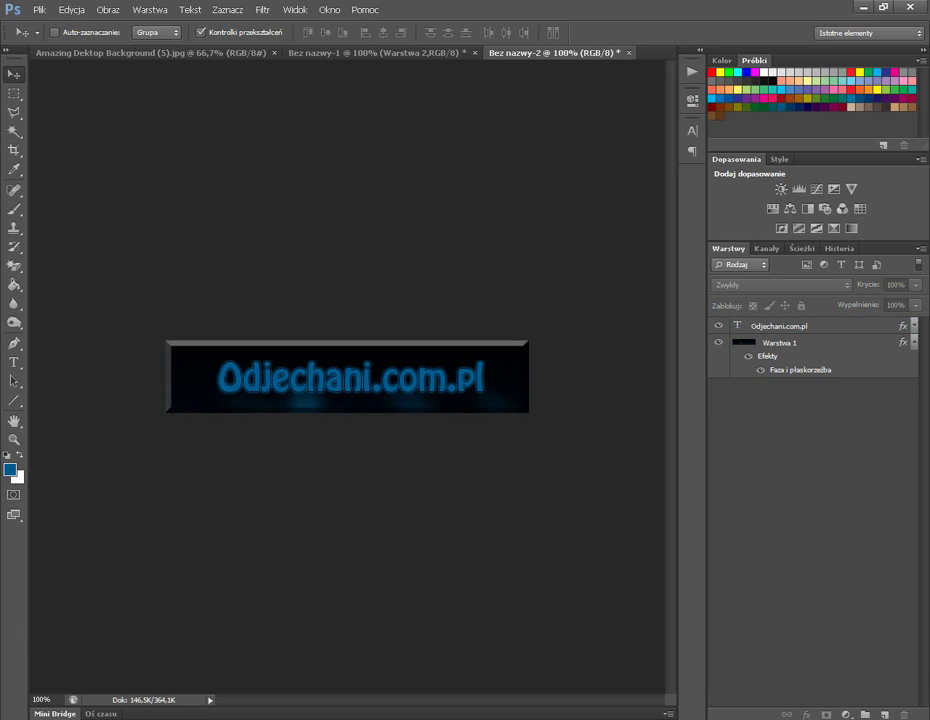
{"action": "left_click", "coordinate": [914, 343]}
{"action": "left_click", "coordinate": [800, 326]}
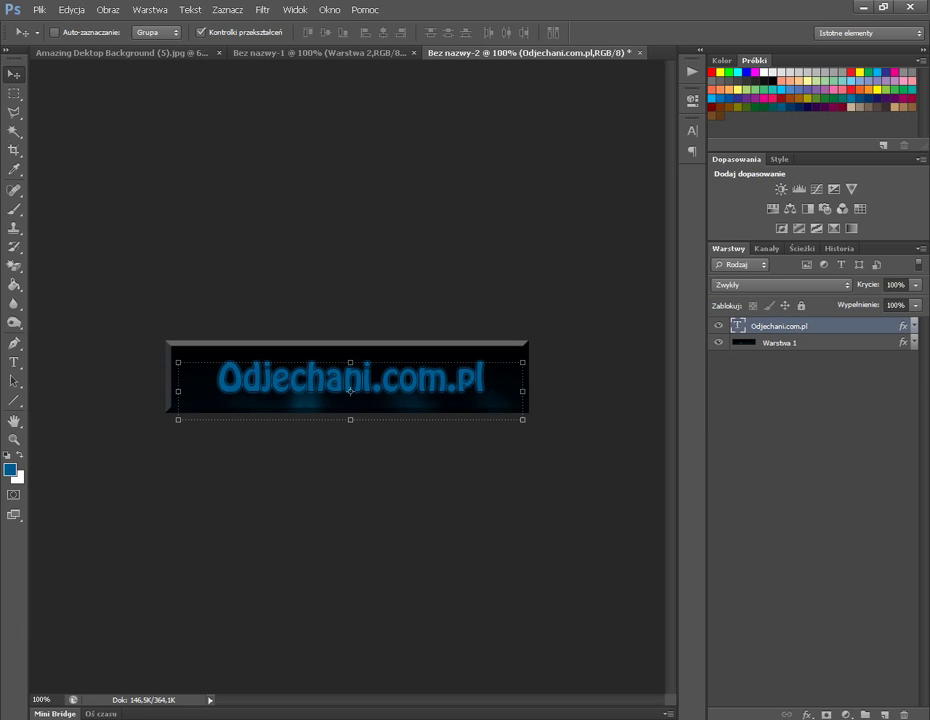
- Save the banner to the desktop as a JPEG named 16 with maximum quality 12
{"action": "left_click", "coordinate": [39, 10]}
{"action": "left_click", "coordinate": [80, 166]}
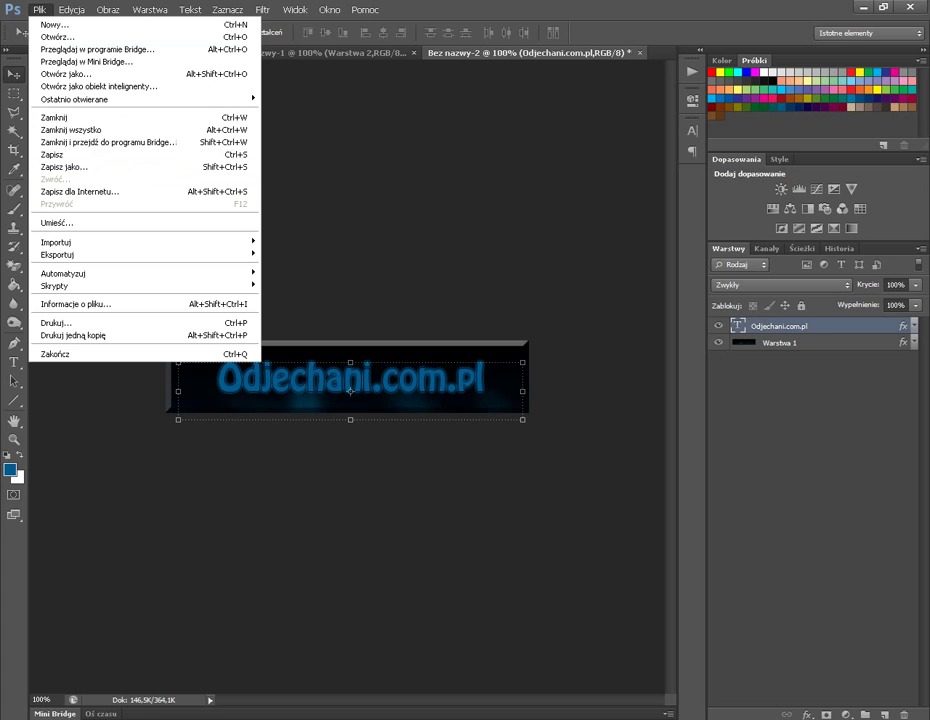
{"action": "left_click", "coordinate": [500, 372]}
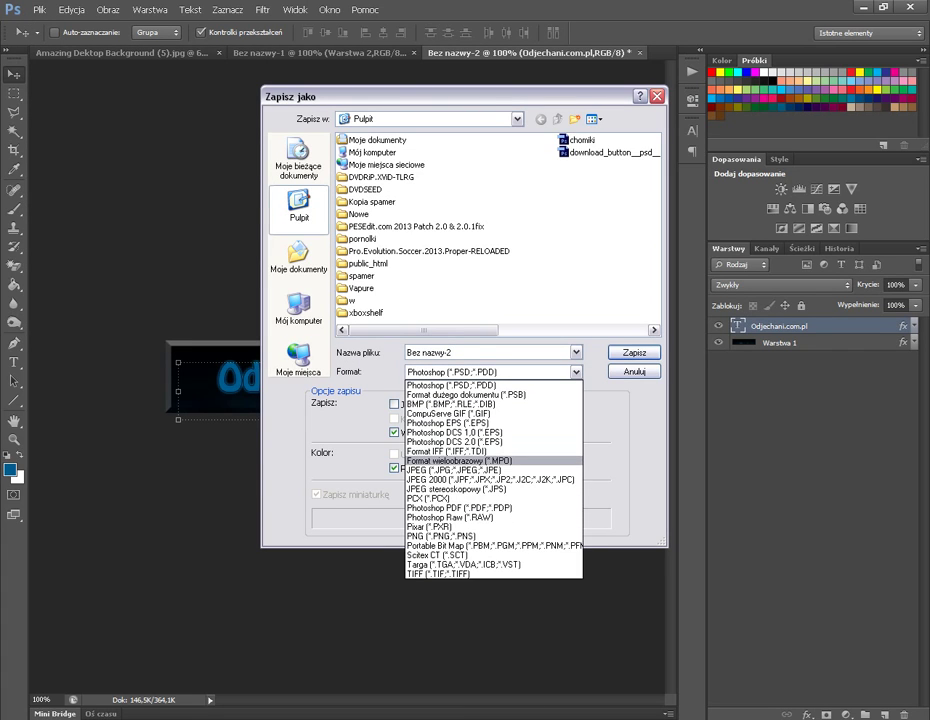
{"action": "left_click", "coordinate": [480, 470]}
{"action": "left_click", "coordinate": [470, 352]}
{"action": "type", "text": "1"}
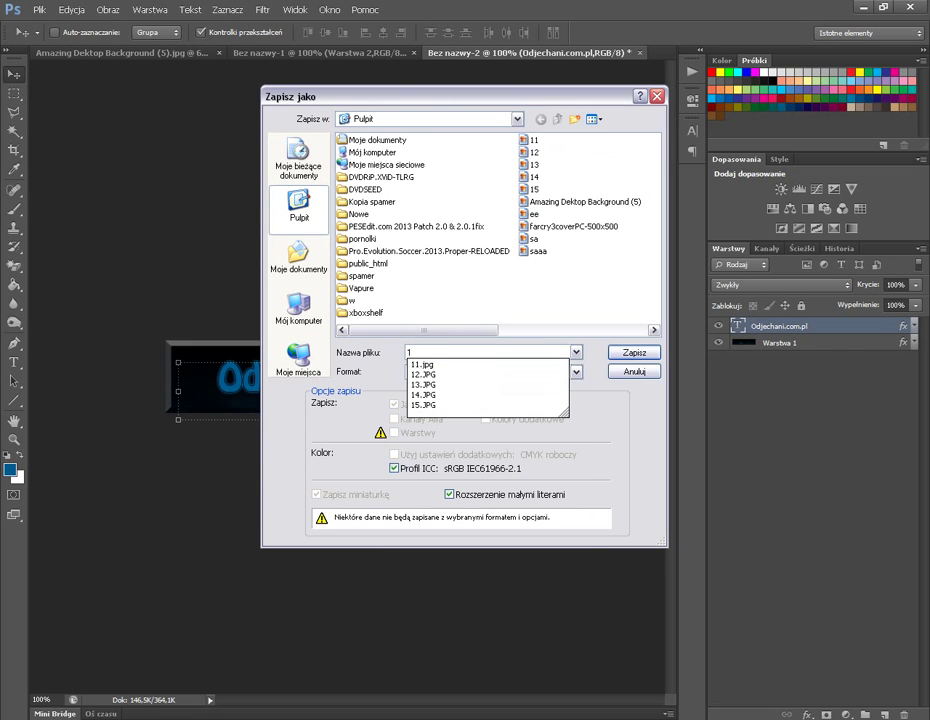
{"action": "type", "text": "6"}
{"action": "key", "text": "Return"}
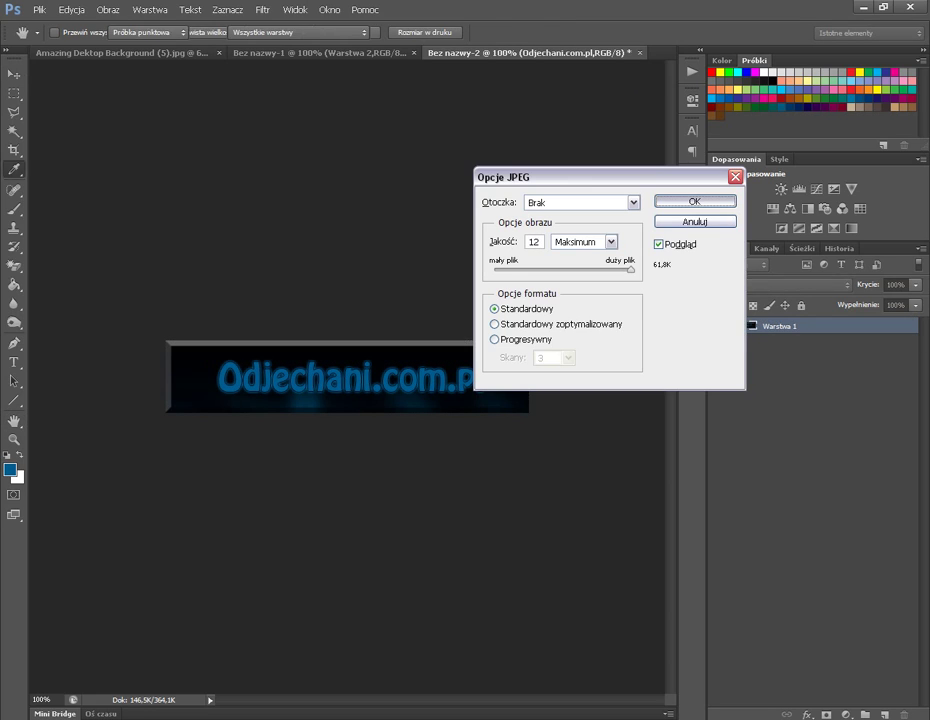
{"action": "key", "text": "Return"}
- Select all of the banner text and change its colour to dark red by shifting only the hue
{"action": "key", "text": "t"}
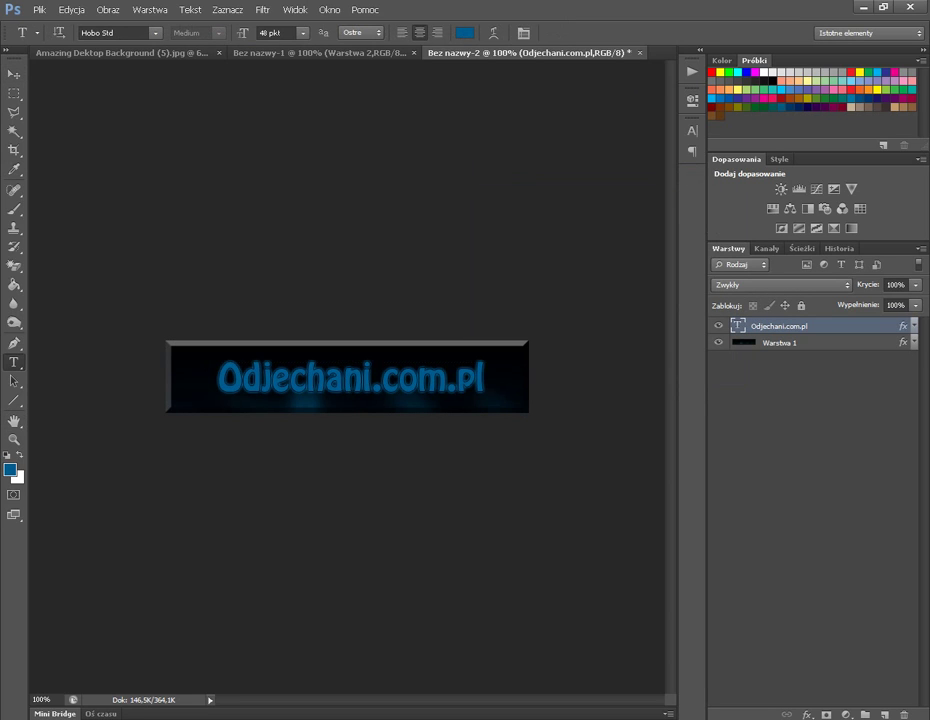
{"action": "left_click_drag", "start_coordinate": [210, 378], "coordinate": [489, 379]}
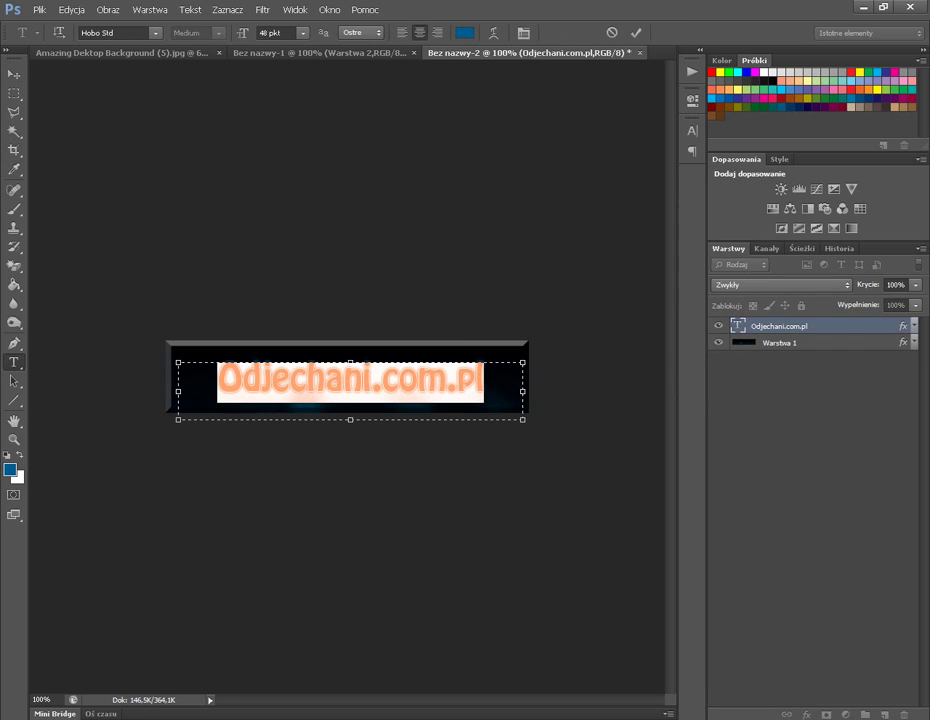
{"action": "left_click", "coordinate": [464, 32]}
{"action": "left_click_drag", "start_coordinate": [824, 274], "coordinate": [824, 192]}
{"action": "key", "text": "Return"}
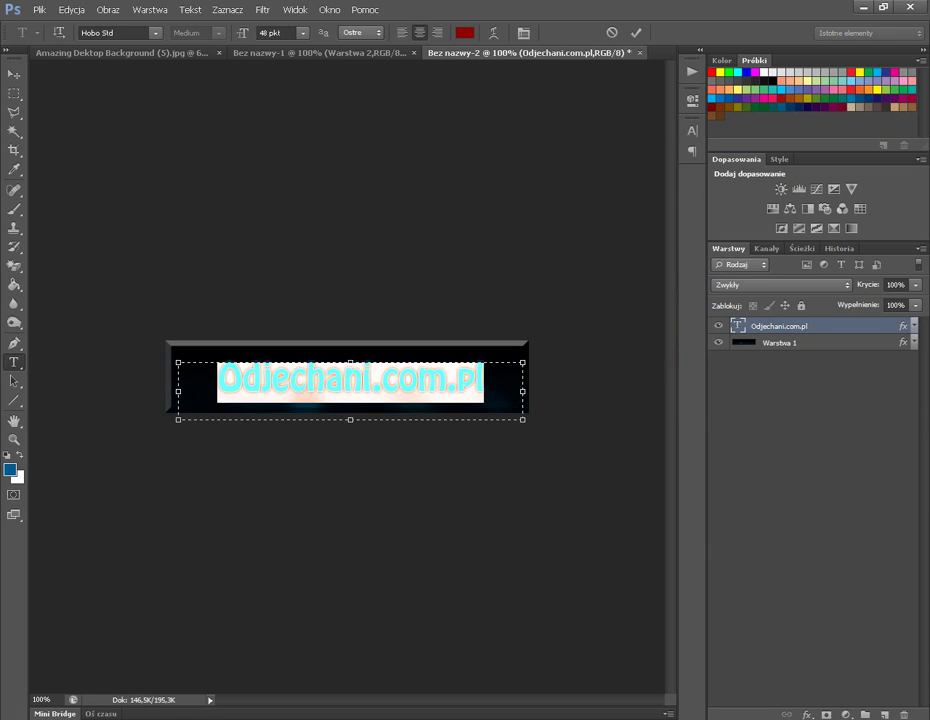
- Save the red-text banner to the desktop as a JPEG named 1b with maximum quality 12
{"action": "left_click", "coordinate": [39, 9]}
{"action": "left_click", "coordinate": [62, 167]}
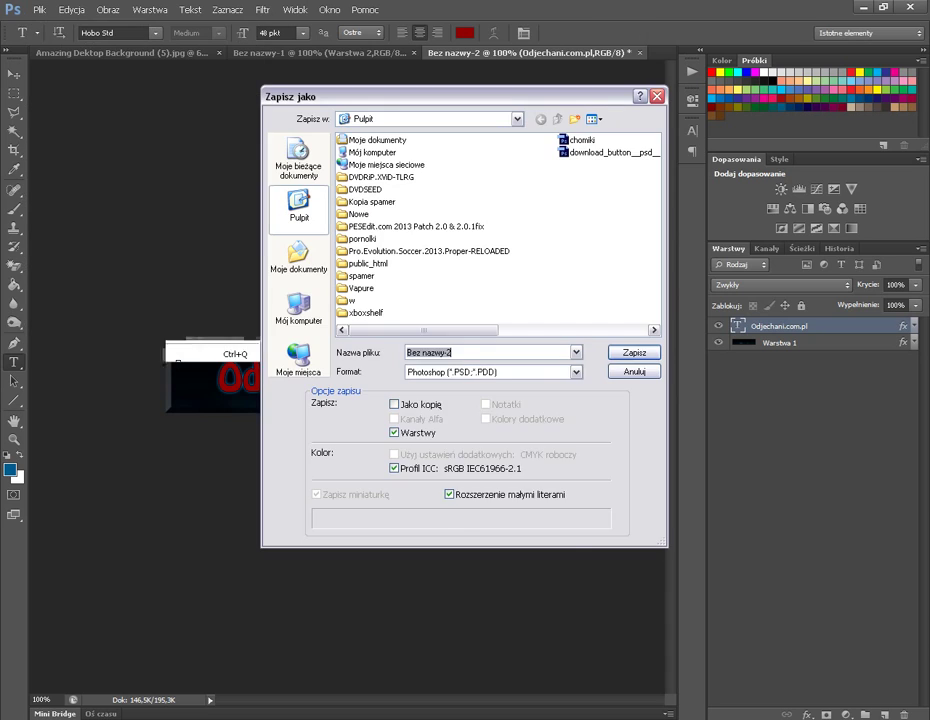
{"action": "left_click", "coordinate": [490, 372]}
{"action": "left_click", "coordinate": [450, 470]}
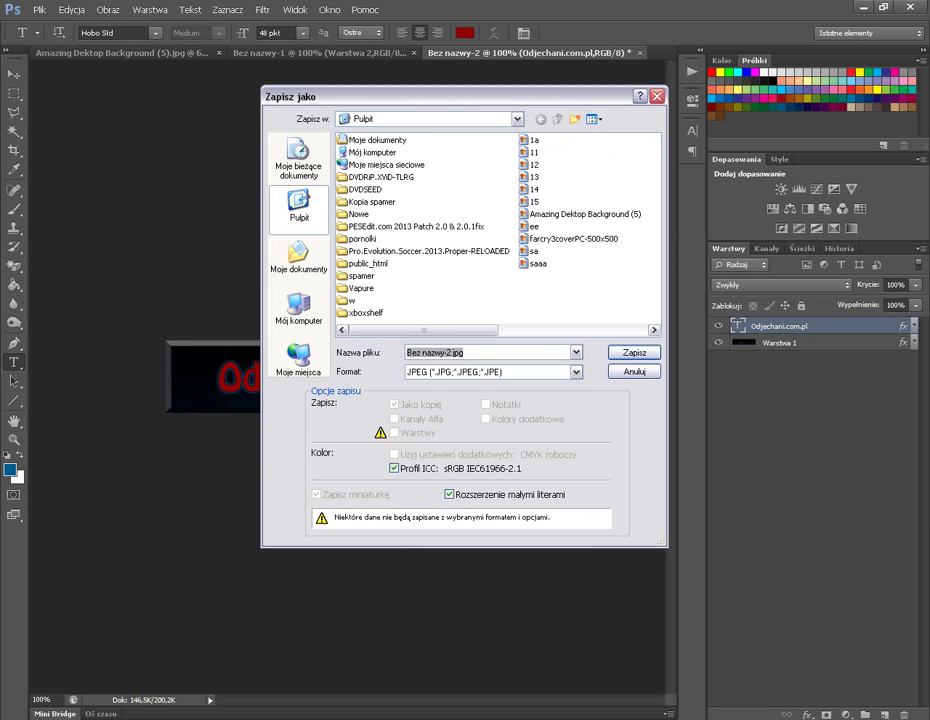
{"action": "type", "text": "16"}
{"action": "key", "text": "Return"}
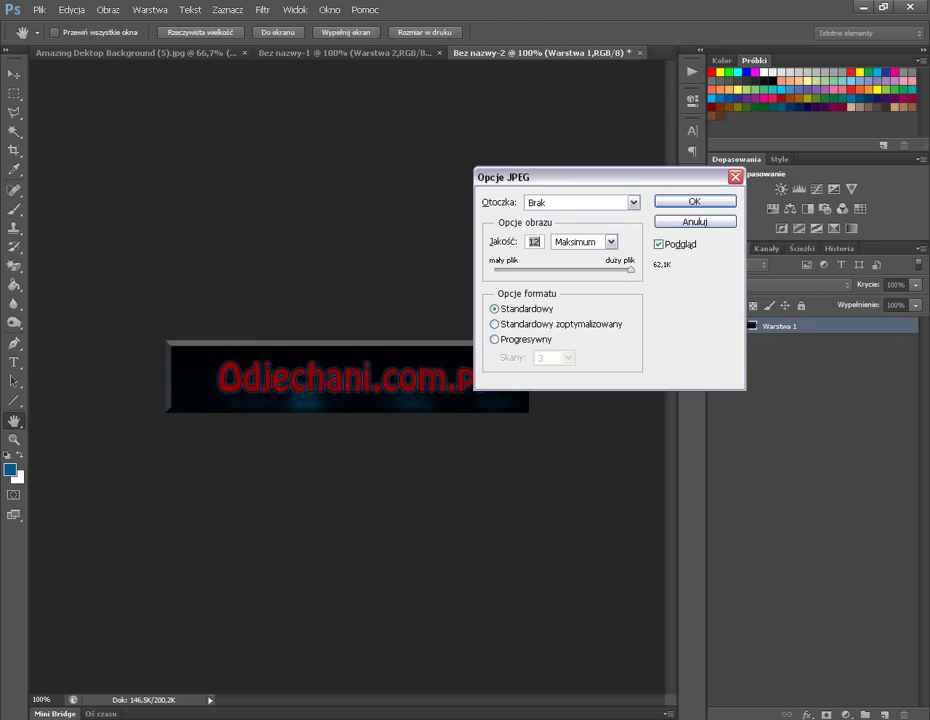
{"action": "key", "text": "Return"}
- Select all of the banner text, change its colour to green by shifting only the hue, and commit the edit
{"action": "key", "text": "t"}
{"action": "key", "text": "ctrl+z"}
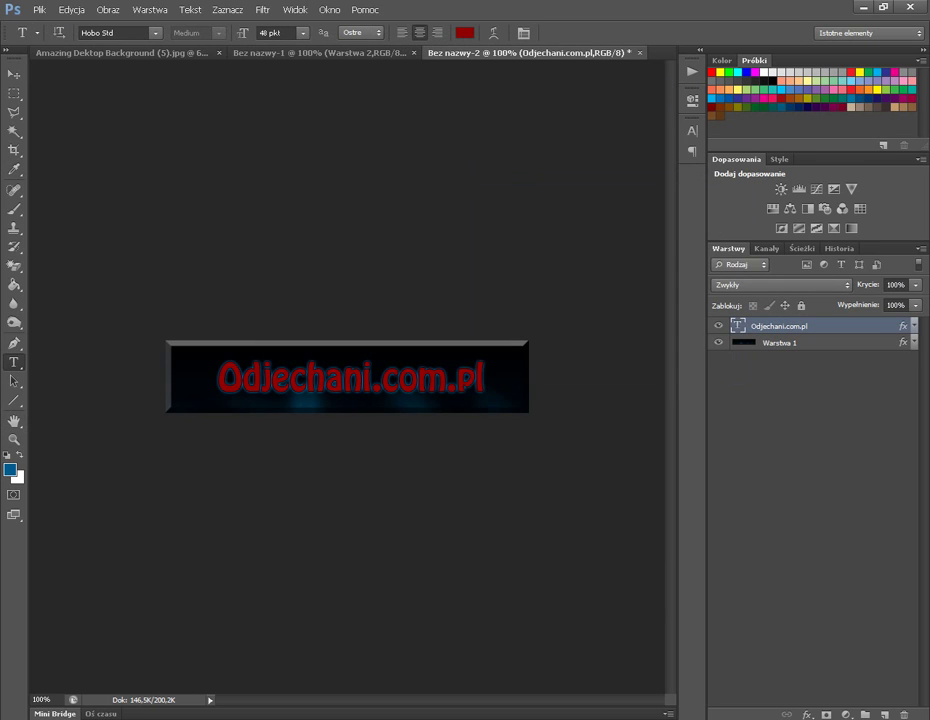
{"action": "left_click_drag", "start_coordinate": [218, 380], "coordinate": [487, 384]}
{"action": "left_click", "coordinate": [465, 33]}
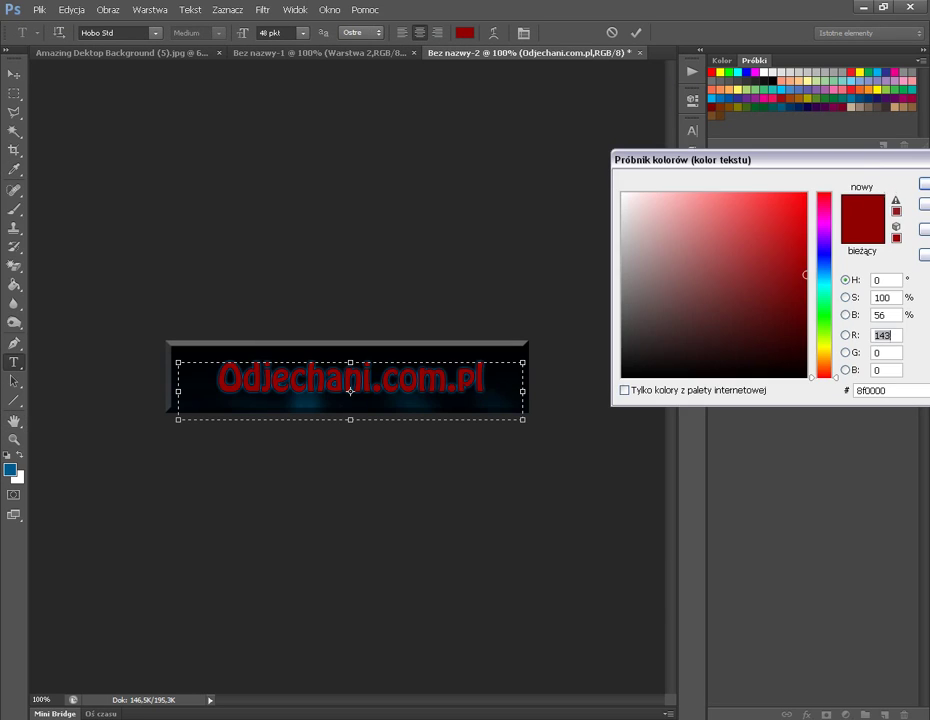
{"action": "left_click_drag", "start_coordinate": [824, 352], "coordinate": [824, 322]}
{"action": "key", "text": "Return"}
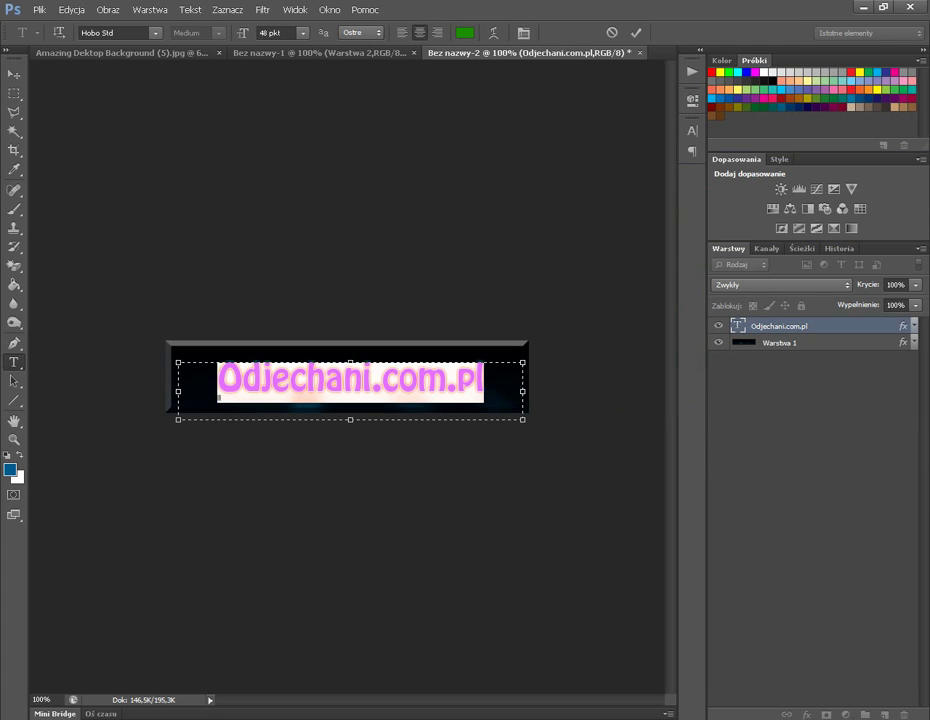
{"action": "left_click", "coordinate": [636, 33]}
- Save the green-text banner to the desktop as a JPEG named 1c, accepting the JPEG options
{"action": "left_click", "coordinate": [39, 10]}
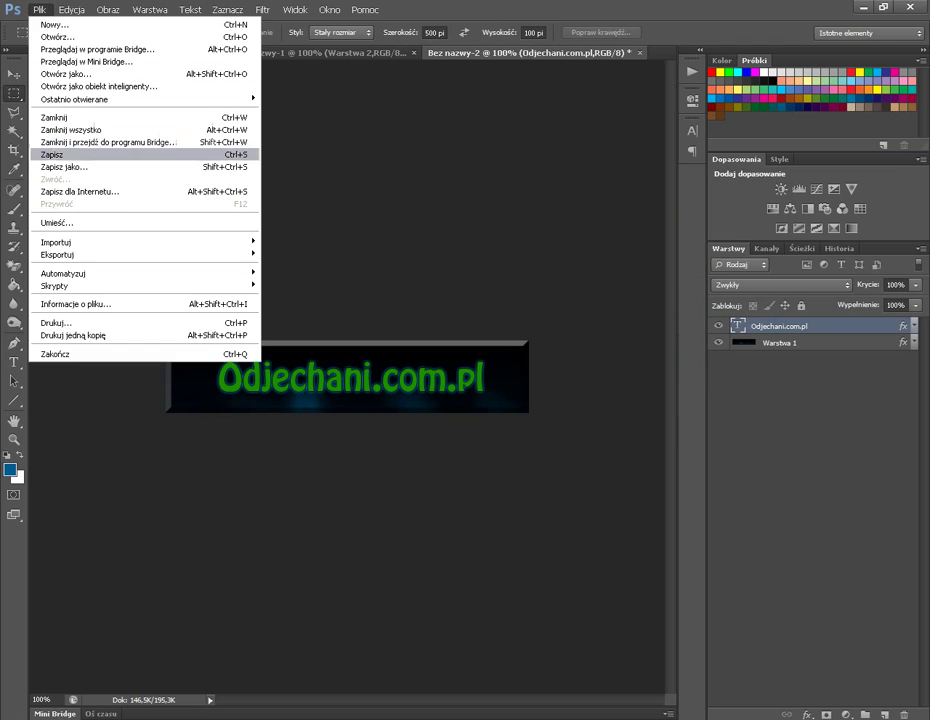
{"action": "left_click", "coordinate": [60, 166]}
{"action": "left_click", "coordinate": [492, 372]}
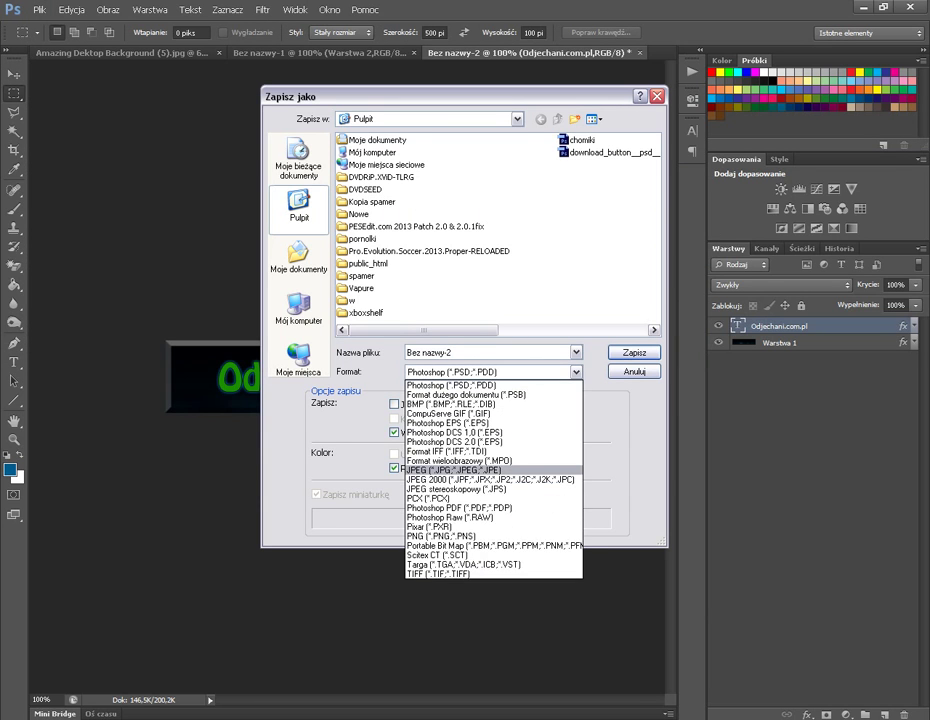
{"action": "left_click", "coordinate": [480, 469]}
{"action": "type", "text": "1c"}
{"action": "key", "text": "Return"}
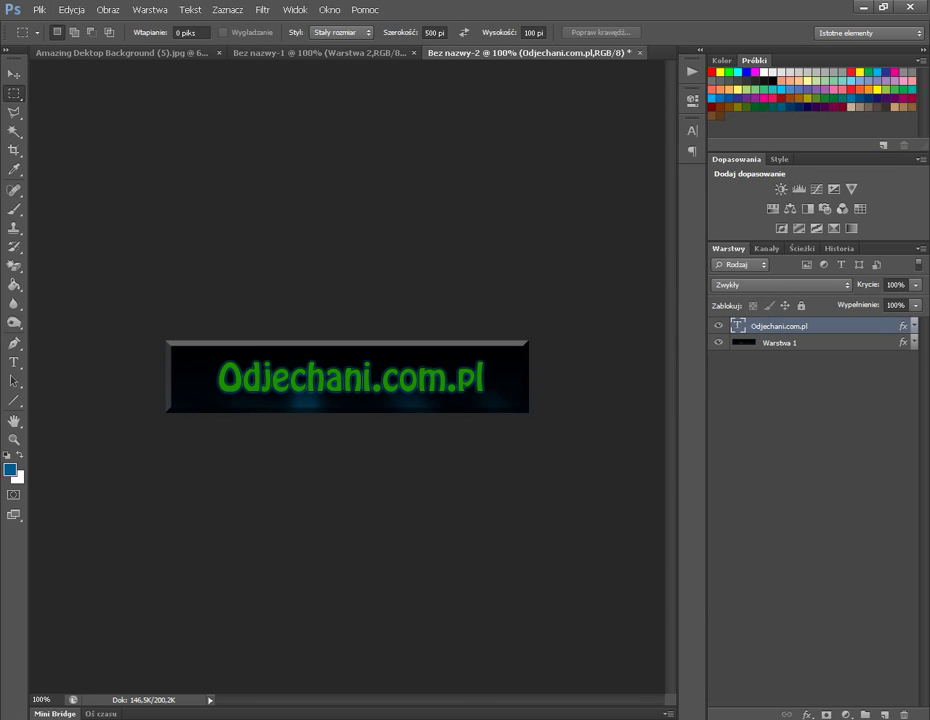
{"action": "key", "text": "Return"}
{"action": "key", "text": "super+d"}
{"action": "key", "text": "super"}
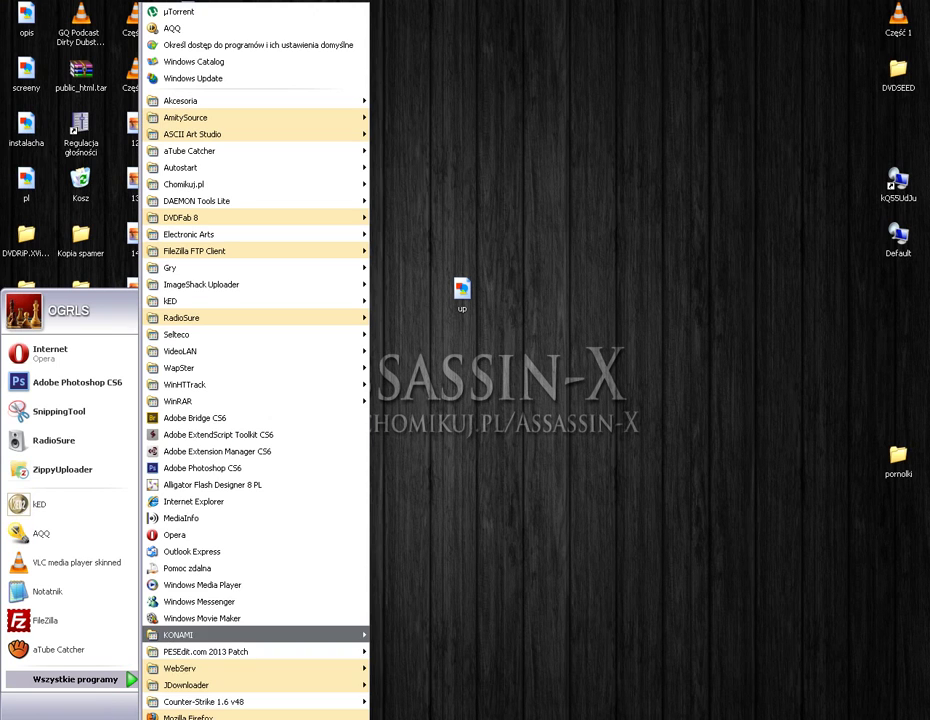
{"action": "mouse_move", "coordinate": [186, 685]}
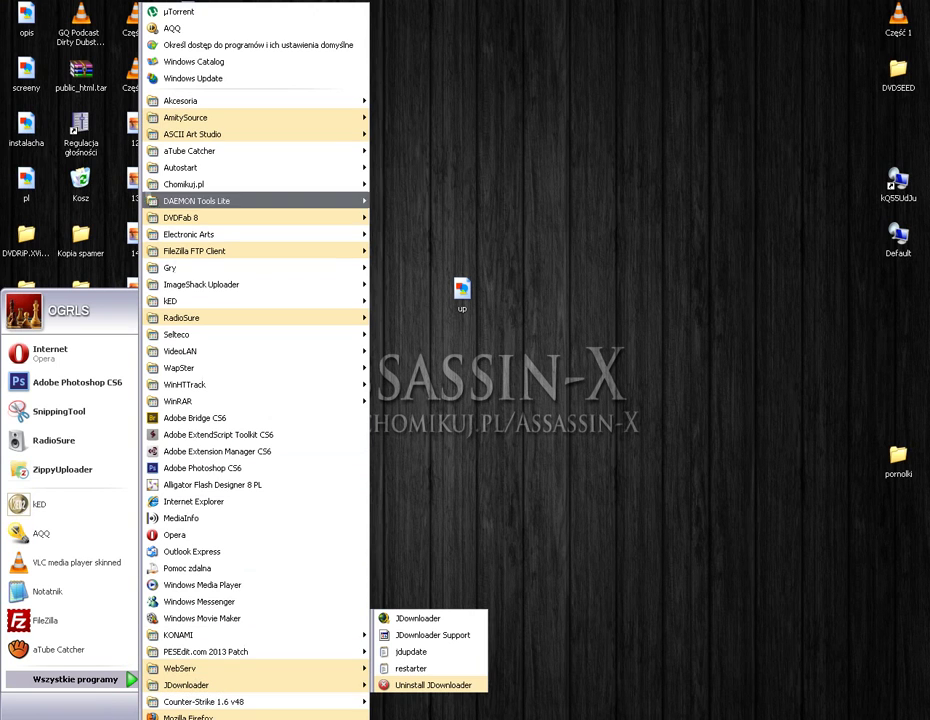
{"action": "mouse_move", "coordinate": [190, 718]}
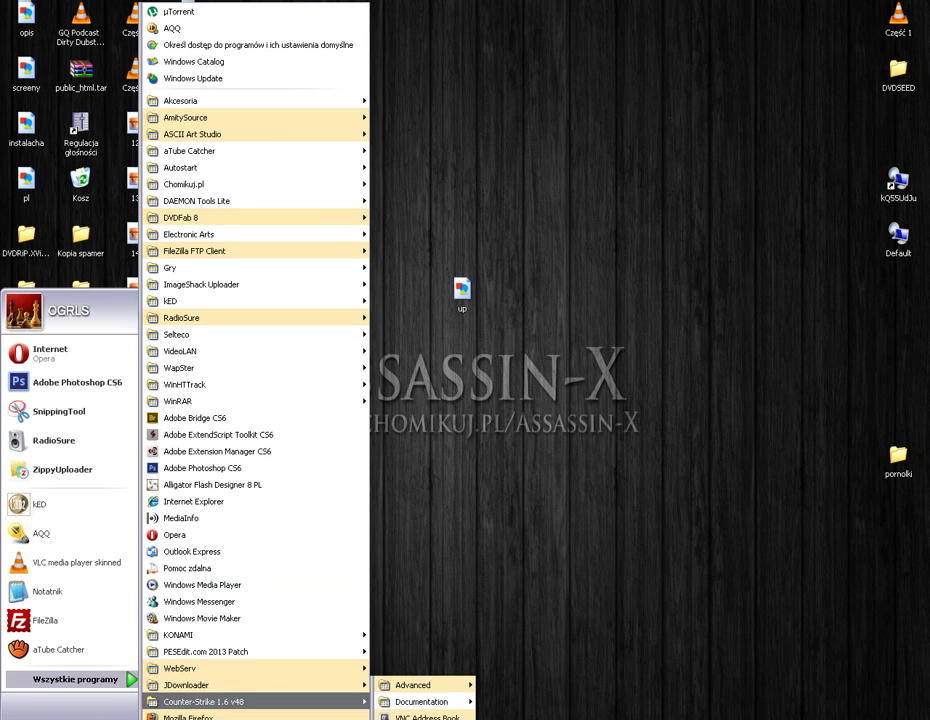
{"action": "left_click", "coordinate": [480, 520]}
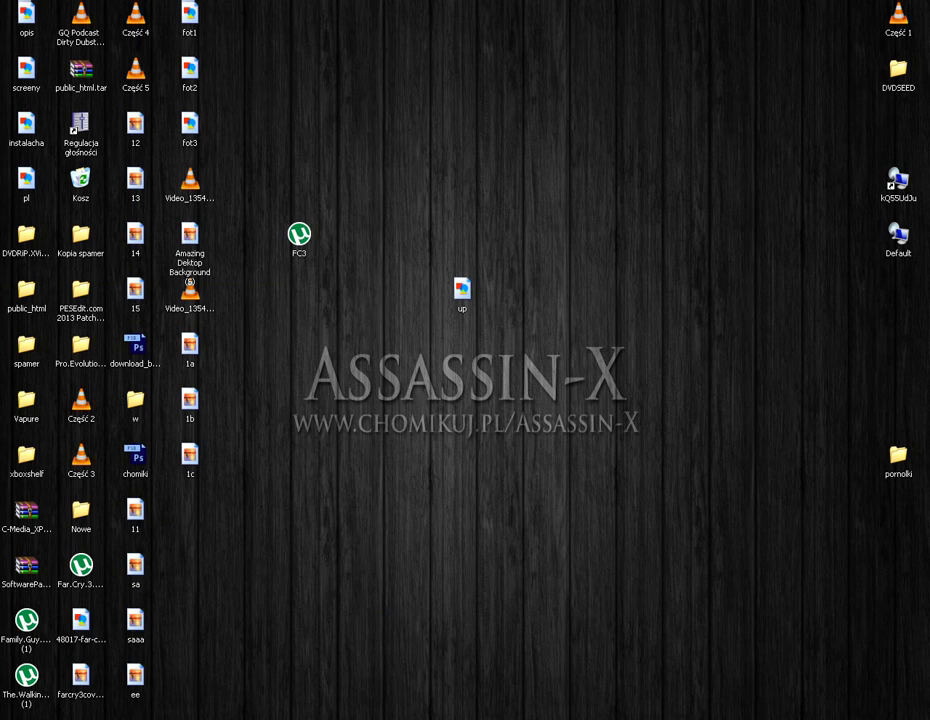
- Launch Selteco Bannershop GIF Animator and start a blank animation
{"action": "key", "text": "super"}
{"action": "mouse_move", "coordinate": [75, 679]}
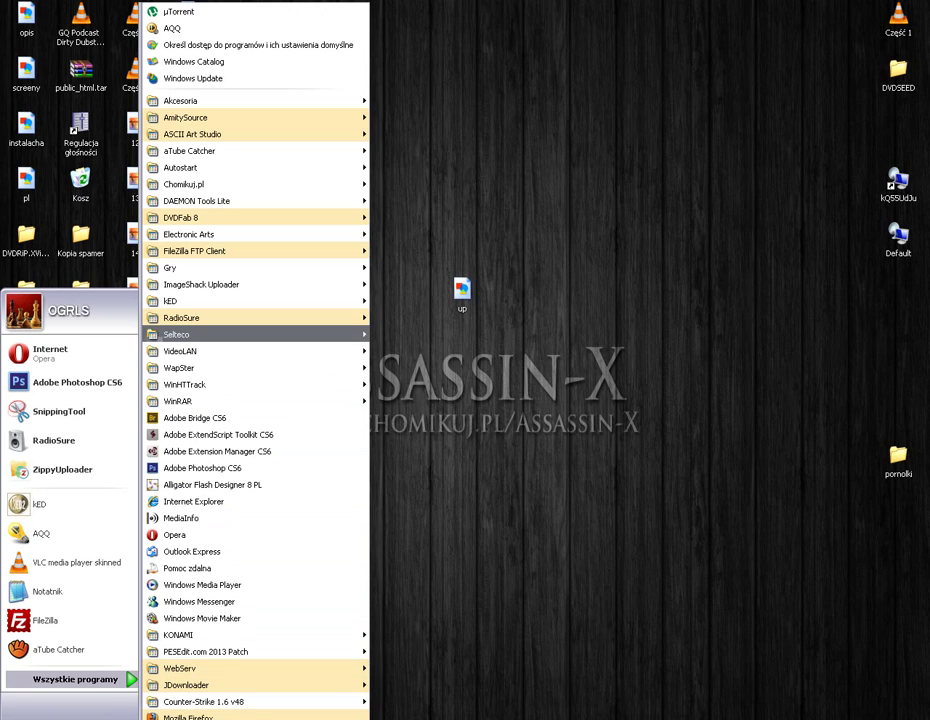
{"action": "mouse_move", "coordinate": [250, 334]}
{"action": "left_click", "coordinate": [440, 329]}
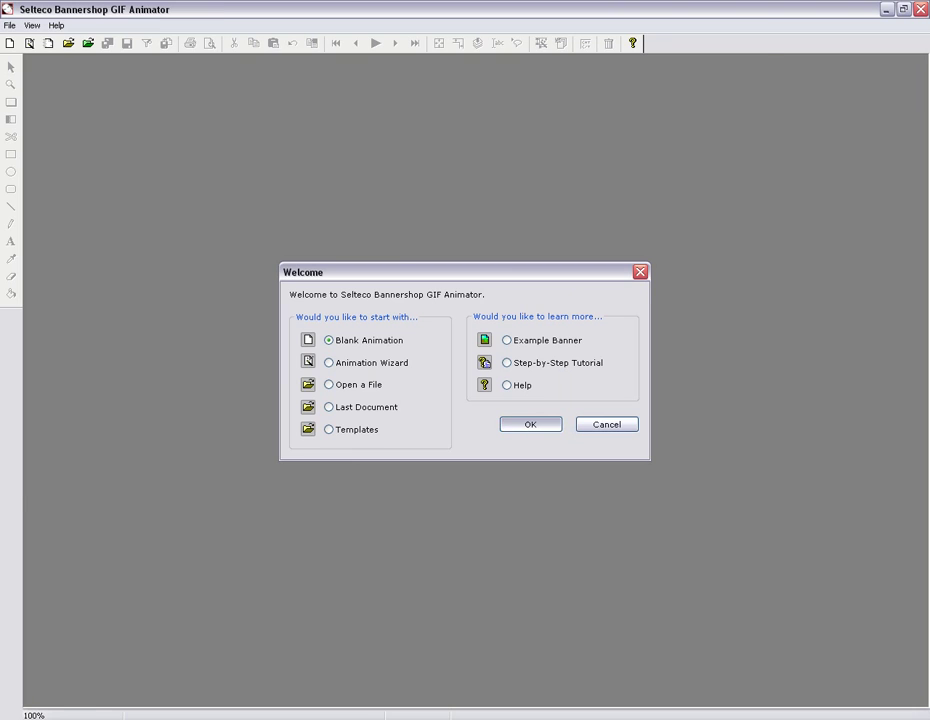
{"action": "key", "text": "Return"}
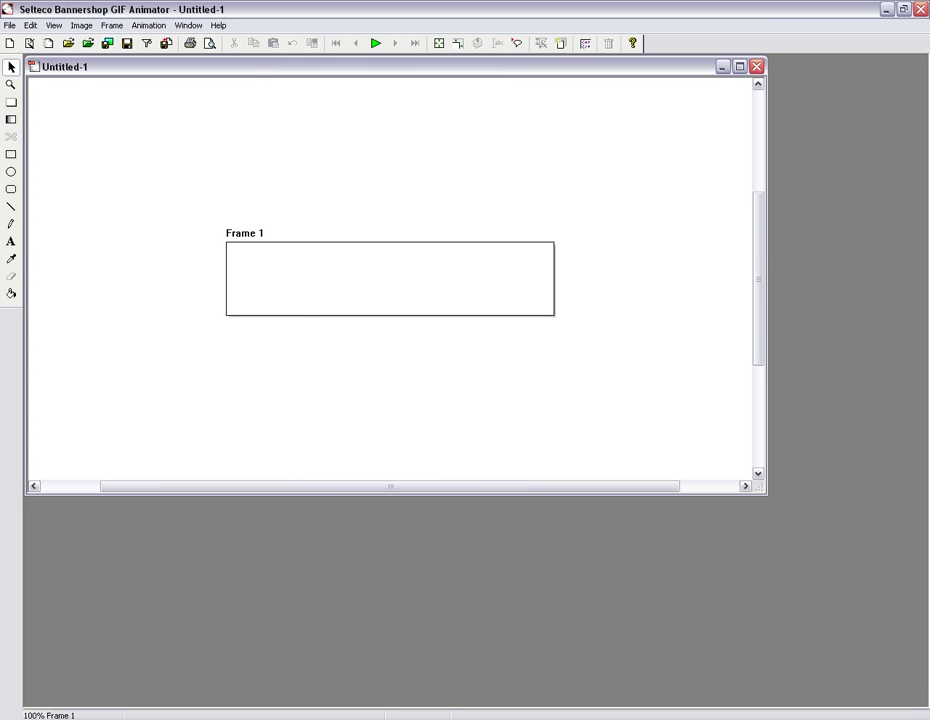
- Maximise the blank animation document and set its custom frame width to 500
{"action": "left_click", "coordinate": [740, 67]}
{"action": "right_click", "coordinate": [377, 352]}
{"action": "left_click", "coordinate": [413, 392]}
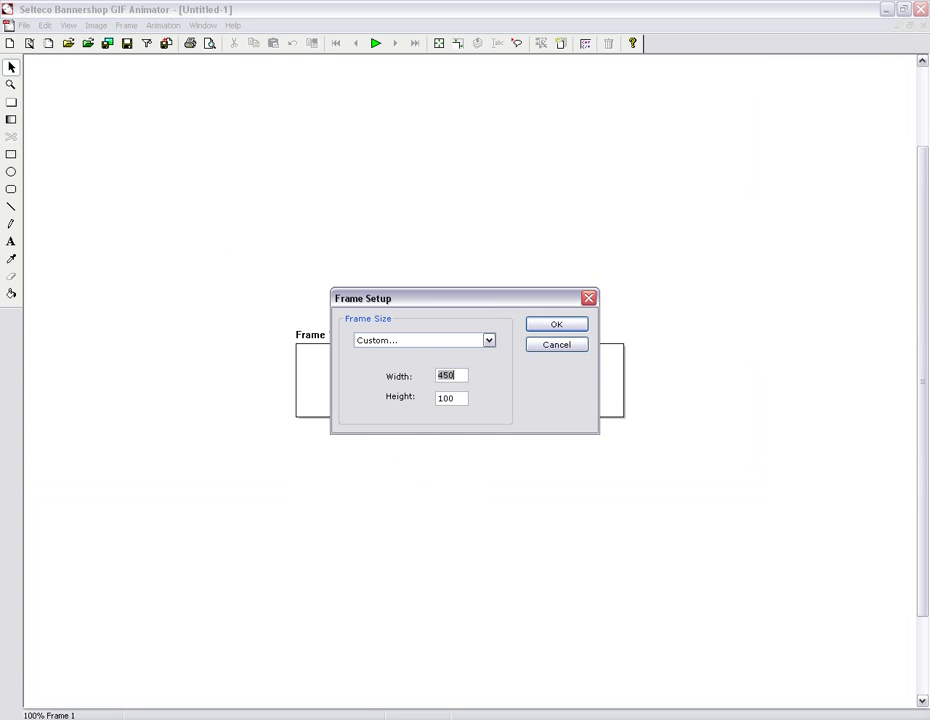
{"action": "type", "text": "500"}
{"action": "key", "text": "Return"}
{"action": "key", "text": "plus"}
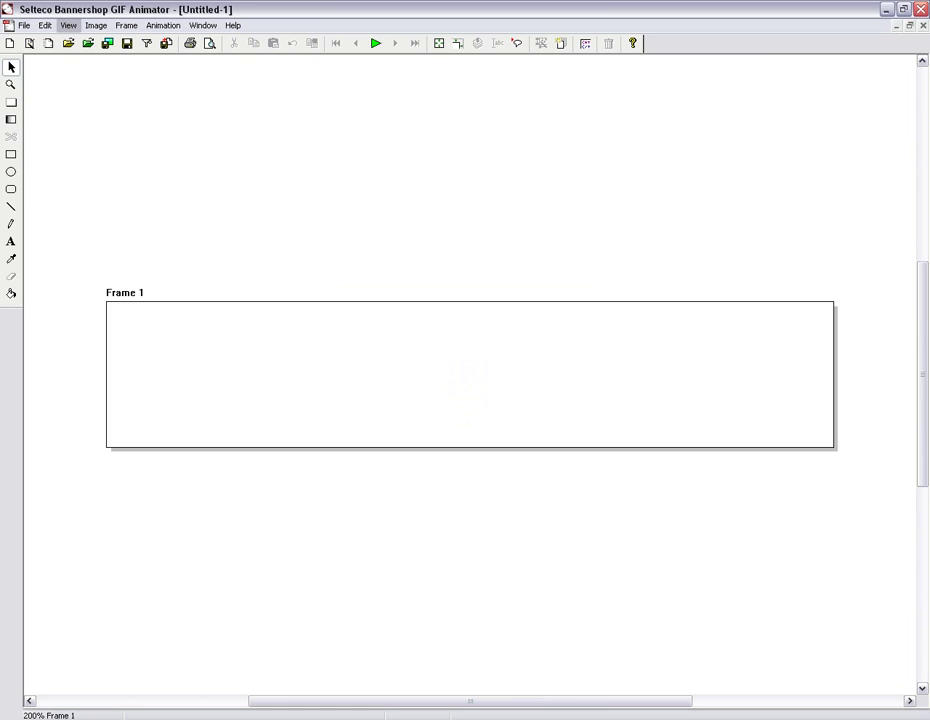
- Import the blue banner image 1a from the desktop into Frame 1
{"action": "left_click", "coordinate": [68, 25]}
{"action": "mouse_move", "coordinate": [203, 25]}
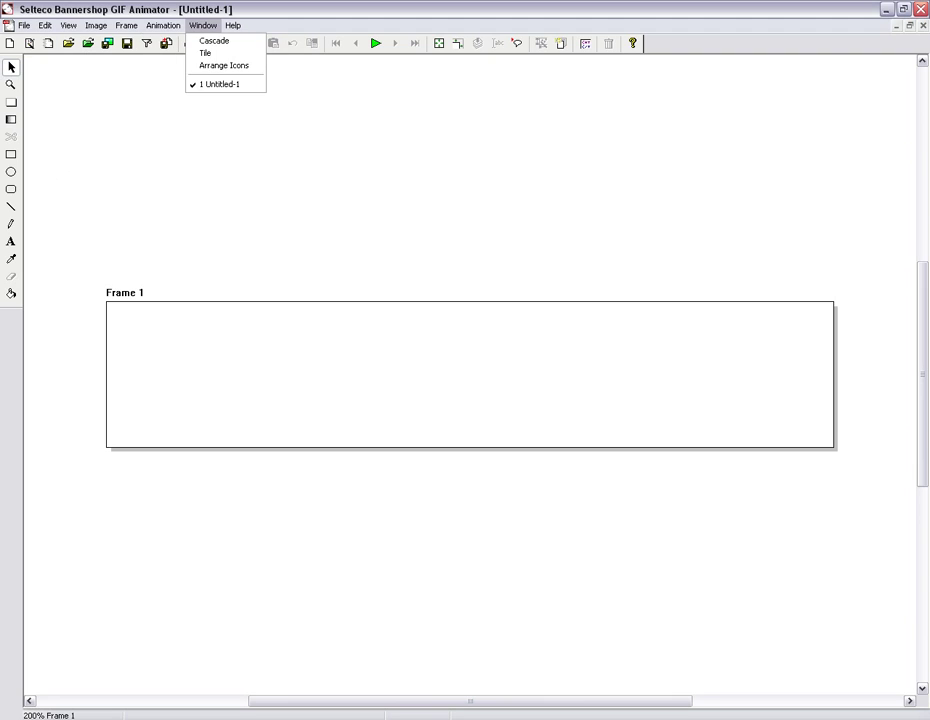
{"action": "mouse_move", "coordinate": [96, 25]}
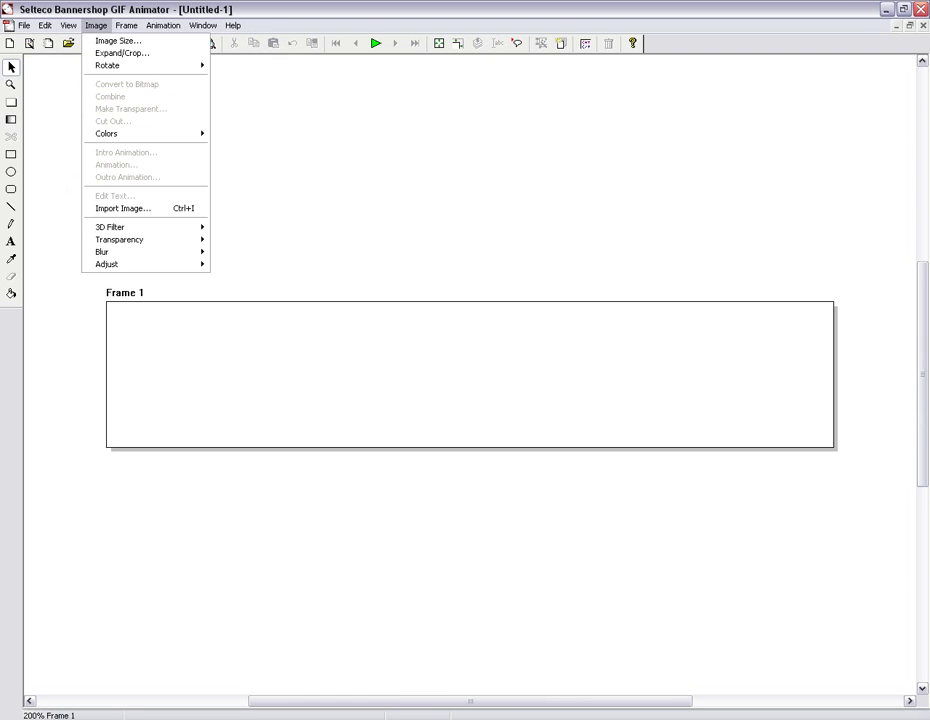
{"action": "key", "text": "Return"}
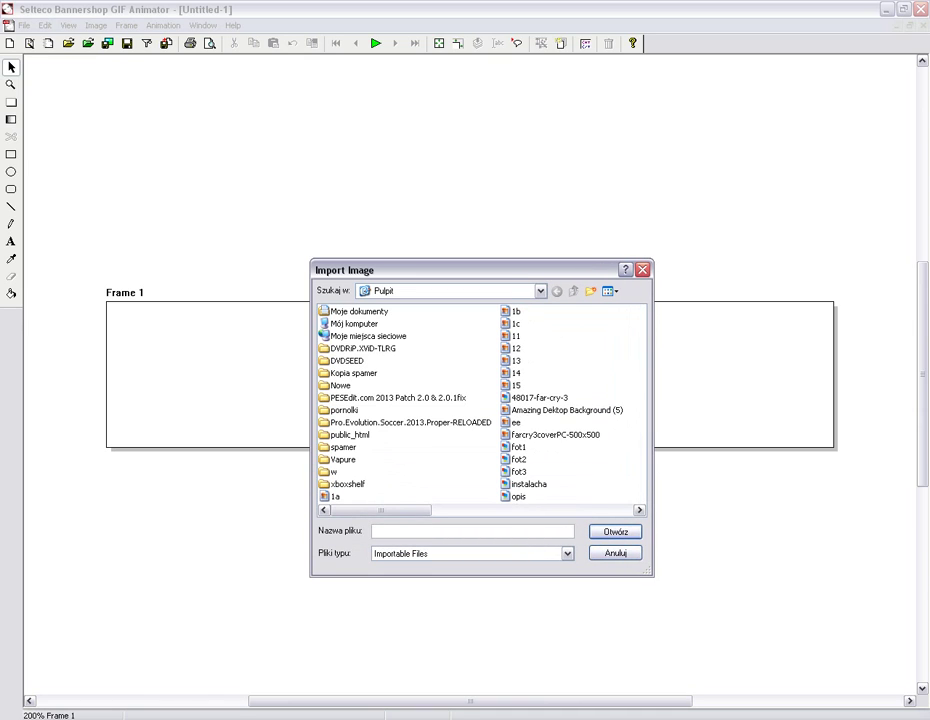
{"action": "type", "text": "1a"}
{"action": "key", "text": "Return"}
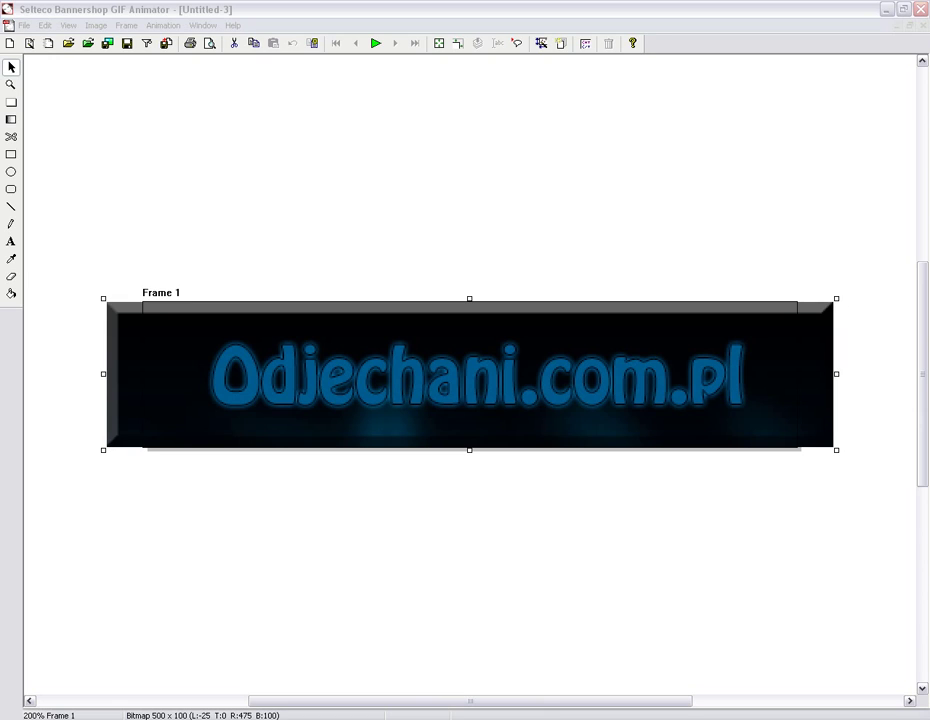
- Set the animation's frame width to 500 so it matches the imported banner
{"action": "right_click", "coordinate": [466, 212]}
{"action": "left_click", "coordinate": [498, 251]}
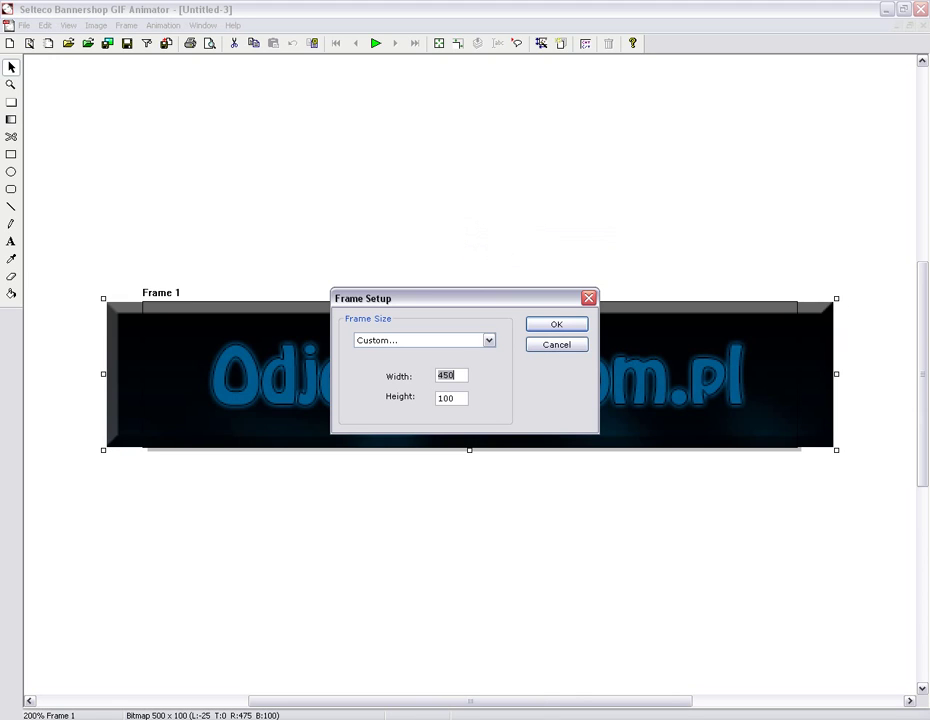
{"action": "type", "text": "500"}
{"action": "key", "text": "Return"}
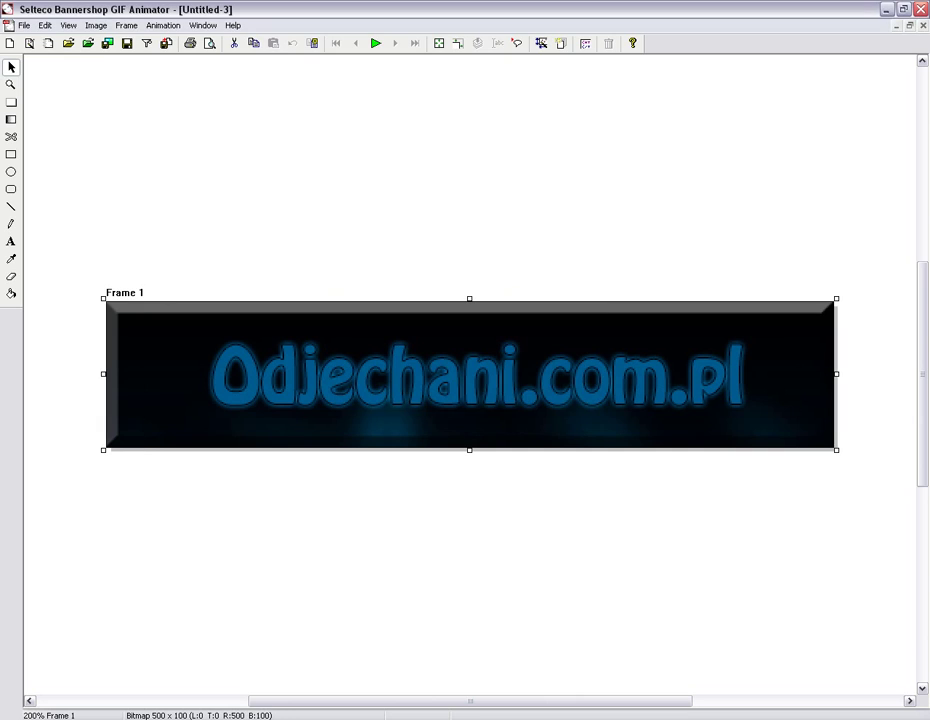
- Add a second frame and import the red banner image 1b into it
{"action": "left_click", "coordinate": [561, 43]}
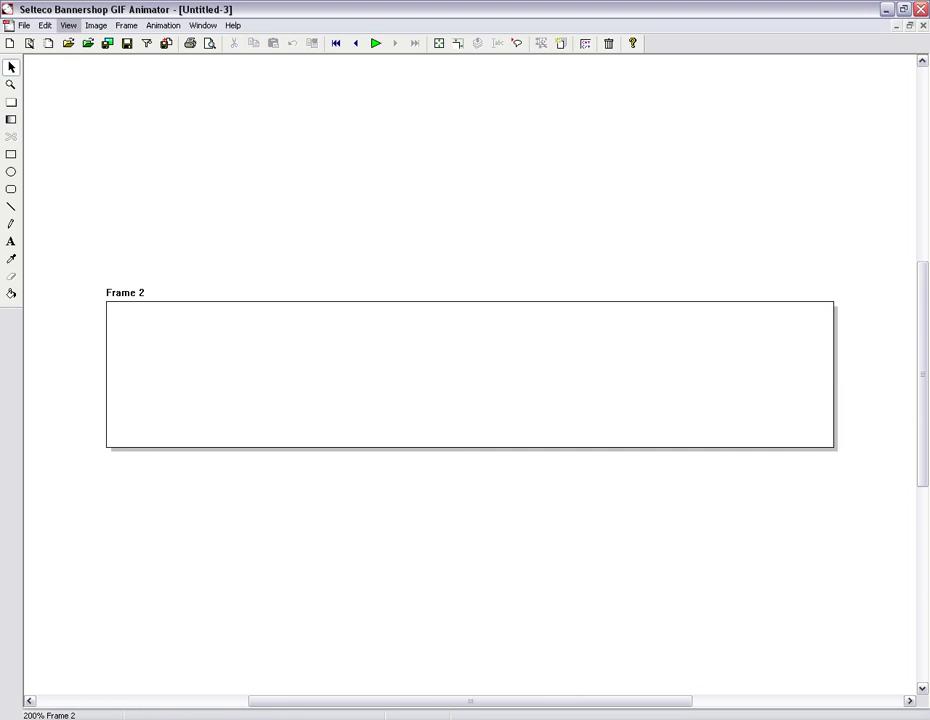
{"action": "left_click", "coordinate": [96, 26]}
{"action": "left_click", "coordinate": [125, 208]}
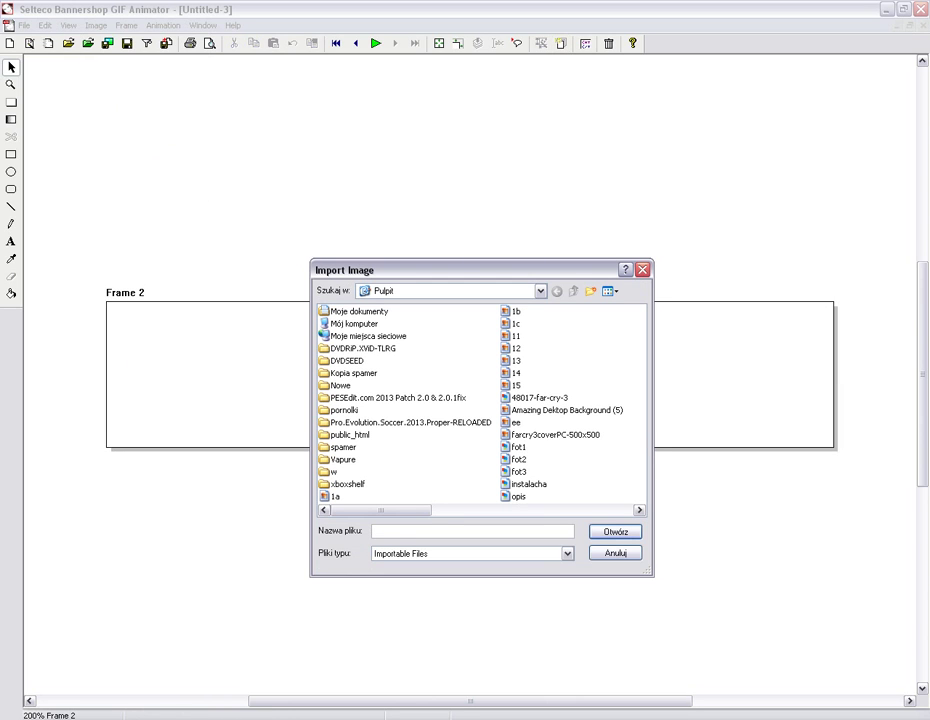
{"action": "double_click", "coordinate": [516, 311]}
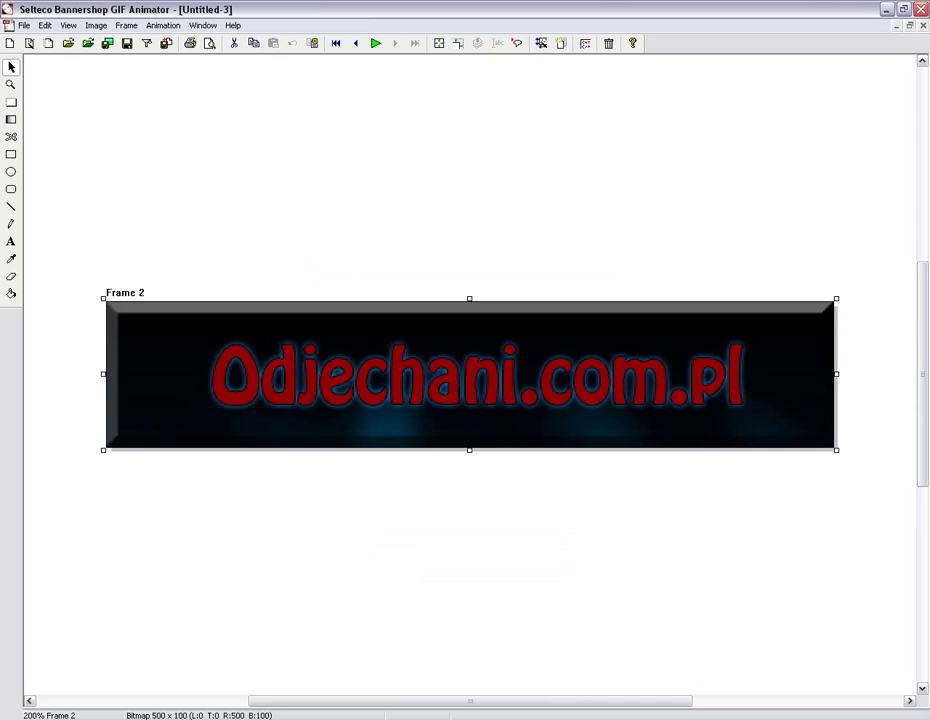
- Add a third frame with the green banner image 1c and preview the animation
{"action": "key", "text": "Insert"}
{"action": "left_click", "coordinate": [95, 25]}
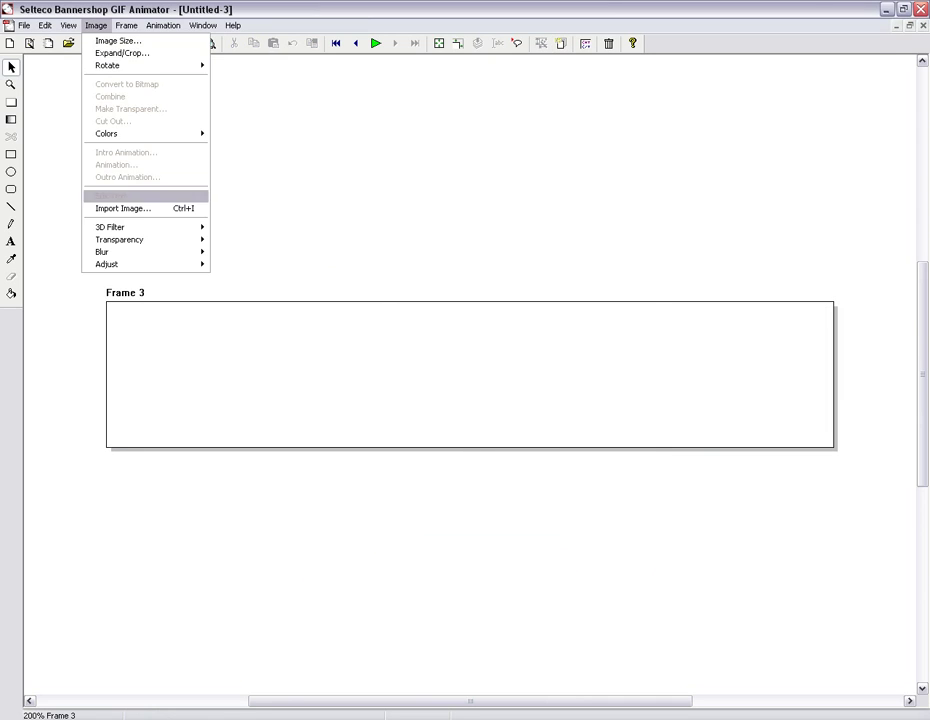
{"action": "left_click", "coordinate": [118, 207]}
{"action": "double_click", "coordinate": [516, 324]}
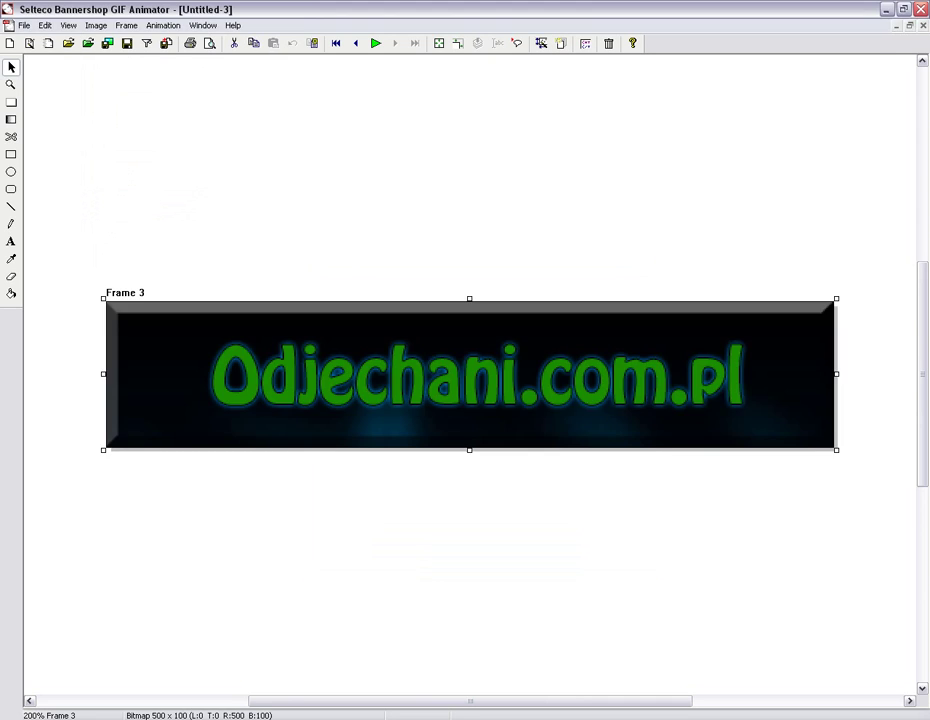
{"action": "left_click", "coordinate": [376, 43]}
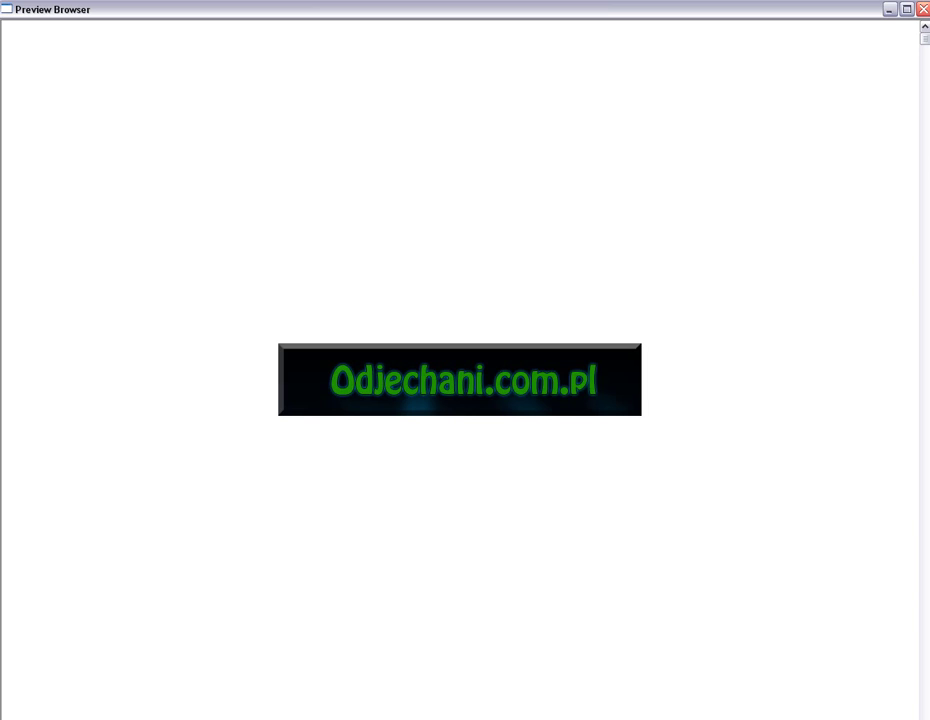
{"action": "left_click", "coordinate": [922, 9]}
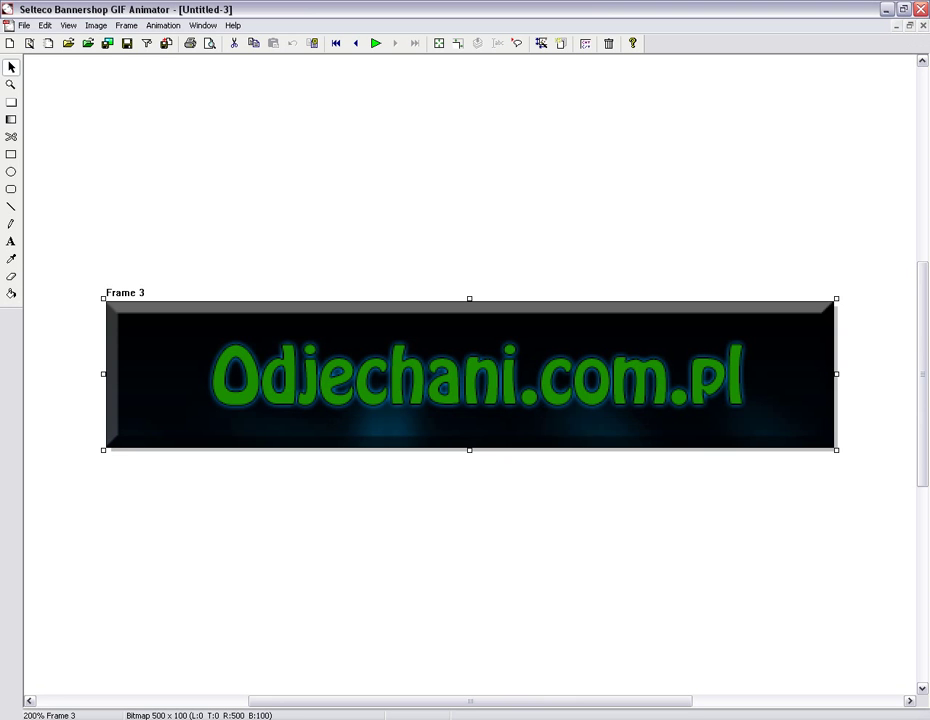
- Save the animation as a Compuserve GIF on the desktop, with a file name beginning with odjechani
{"action": "left_click", "coordinate": [24, 25]}
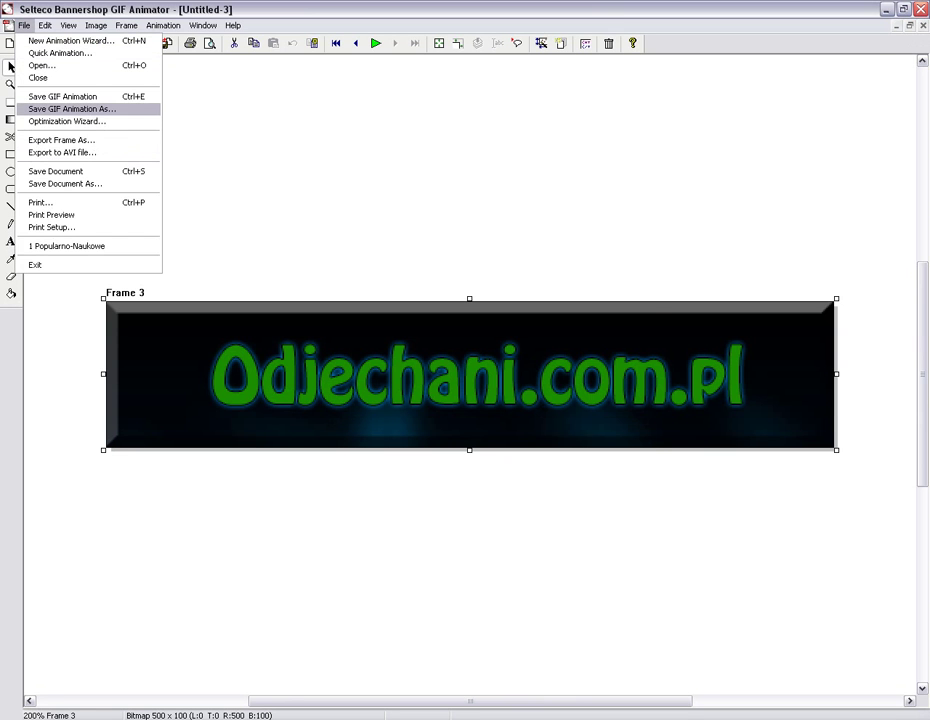
{"action": "left_click", "coordinate": [62, 108]}
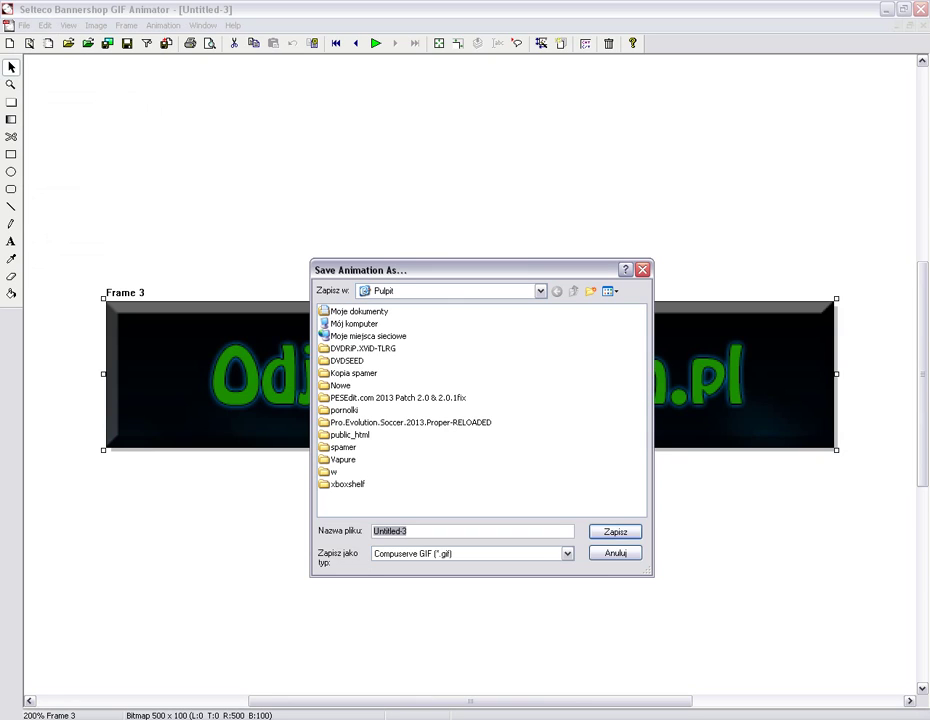
{"action": "type", "text": "odjechani/.co"}
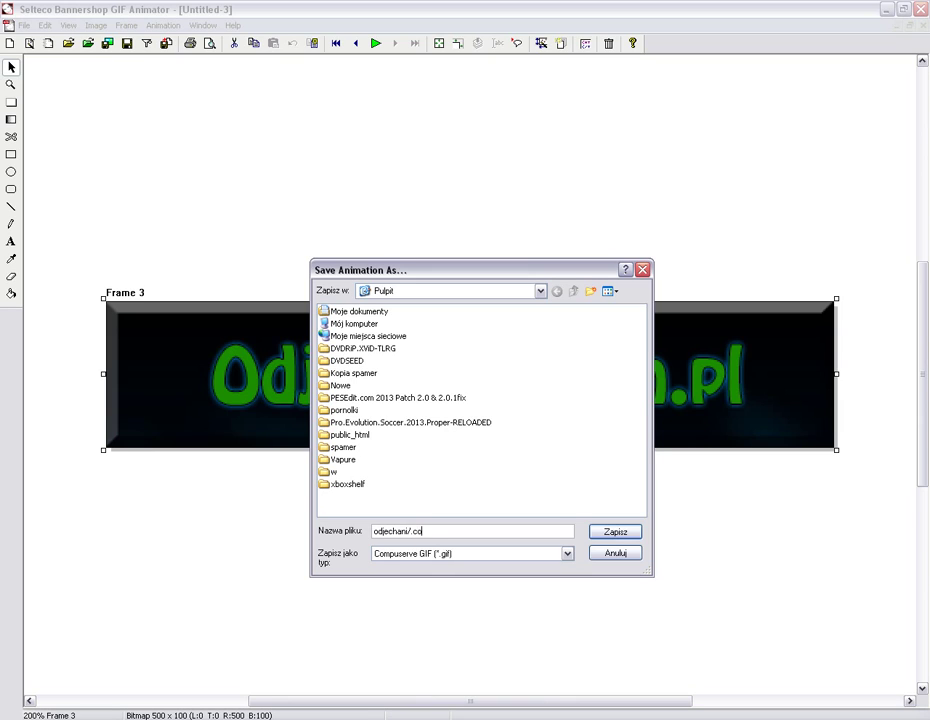